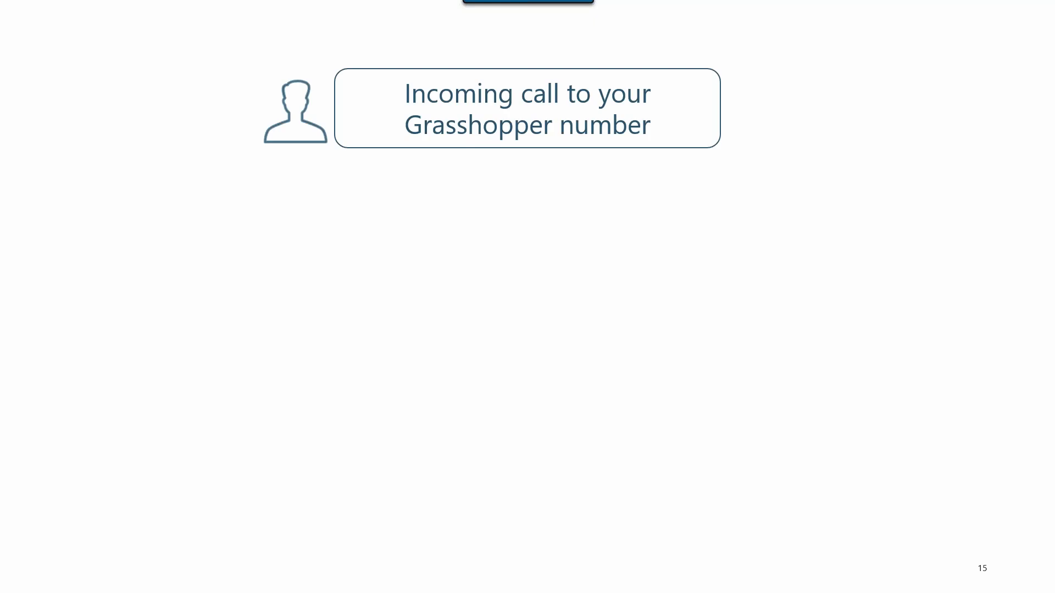
key("Right")
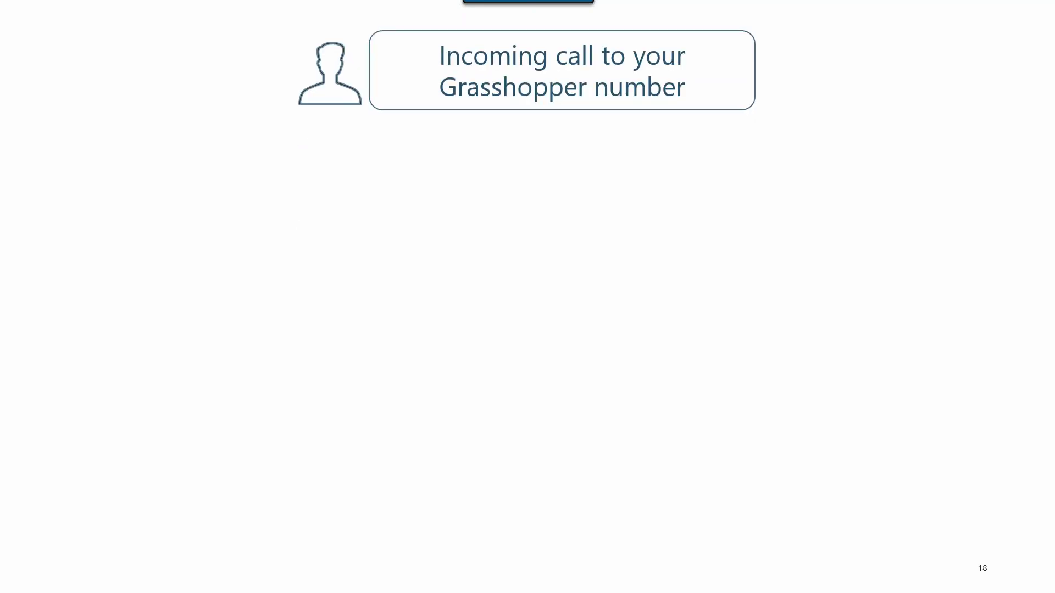
- Play slide 18's flow through Call answered!, then reveal the Greater call control and Less disruptions benefits
key("Right")
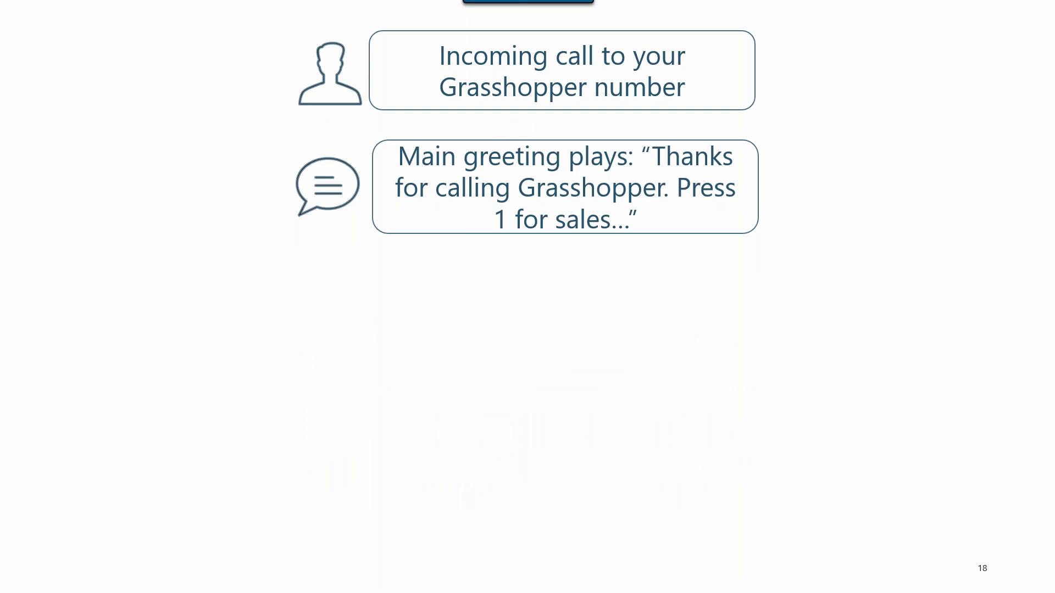
key("Right")
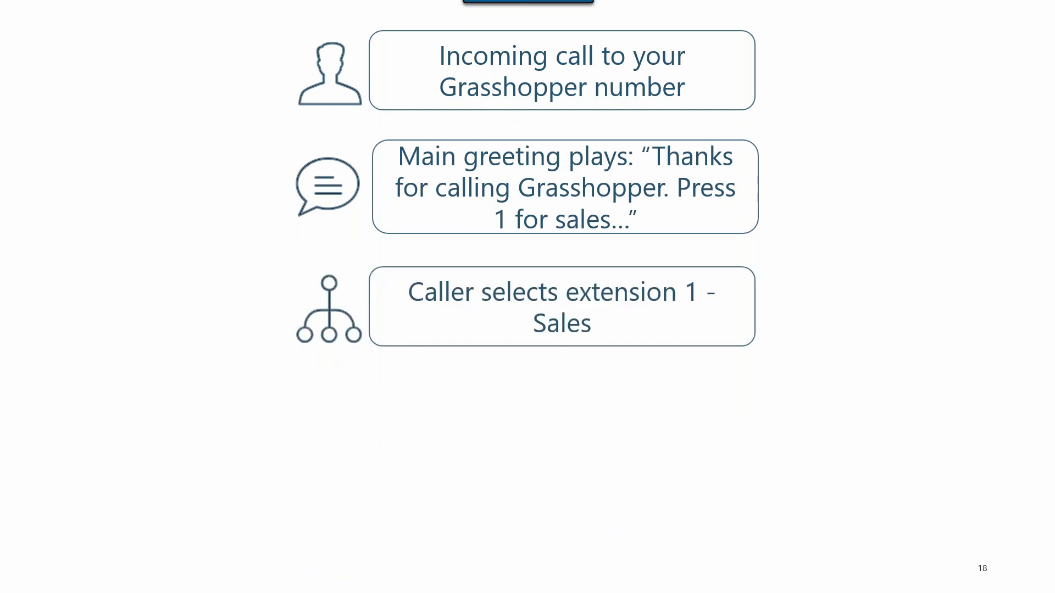
key("Right")
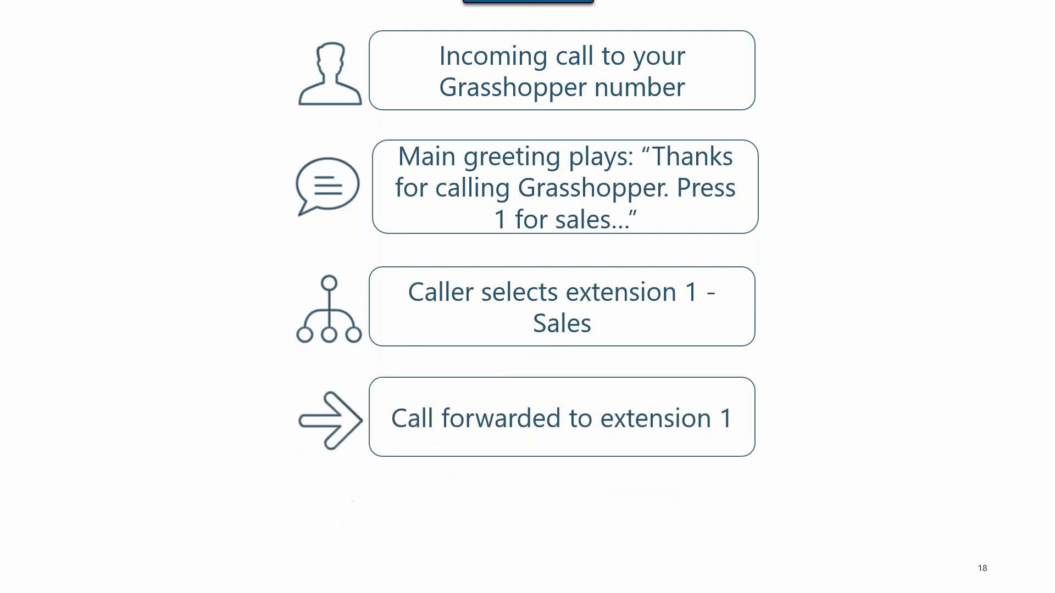
key("Right")
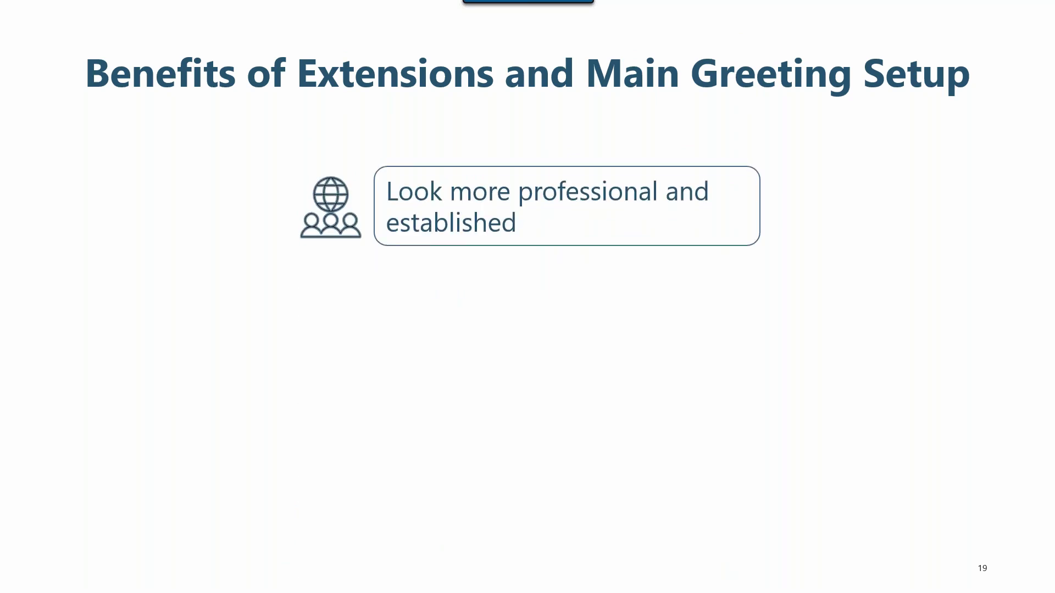
key("Right")
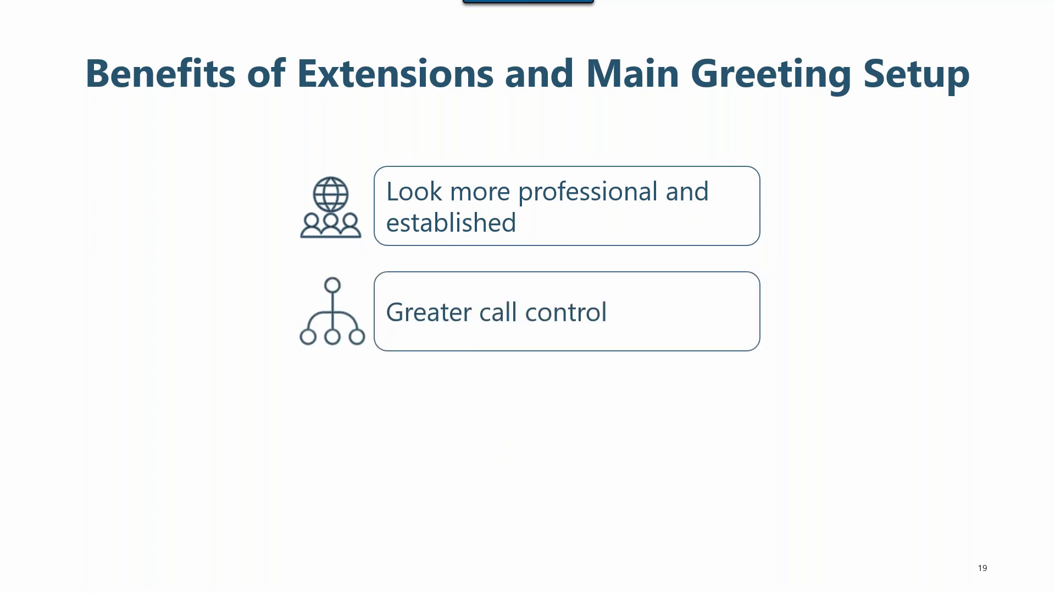
key("Right")
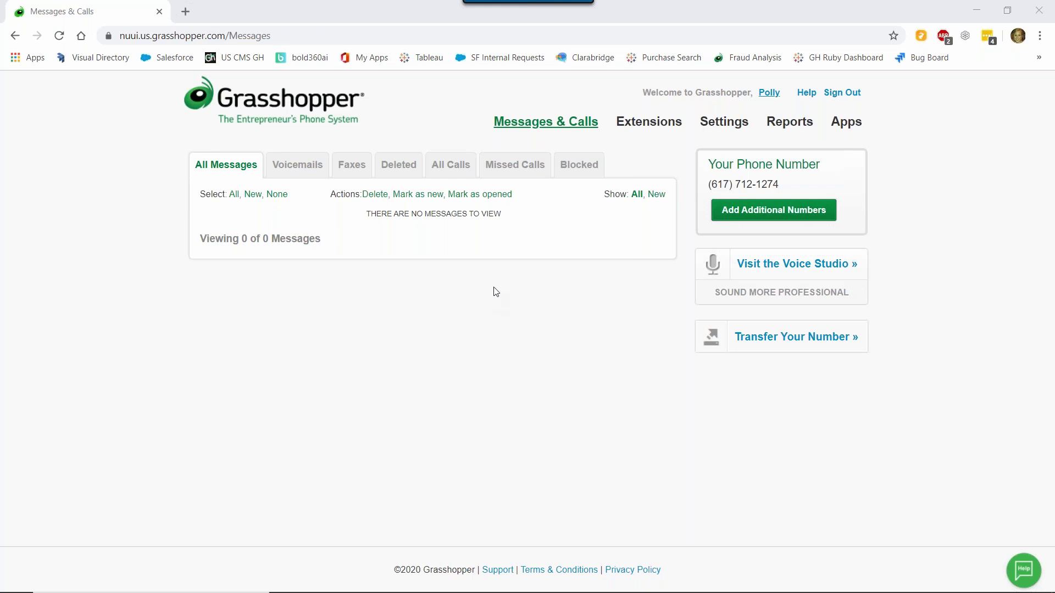
- In Settings > Numbers, set the account's phone number to Transfer to extension 0
left_click(736, 127)
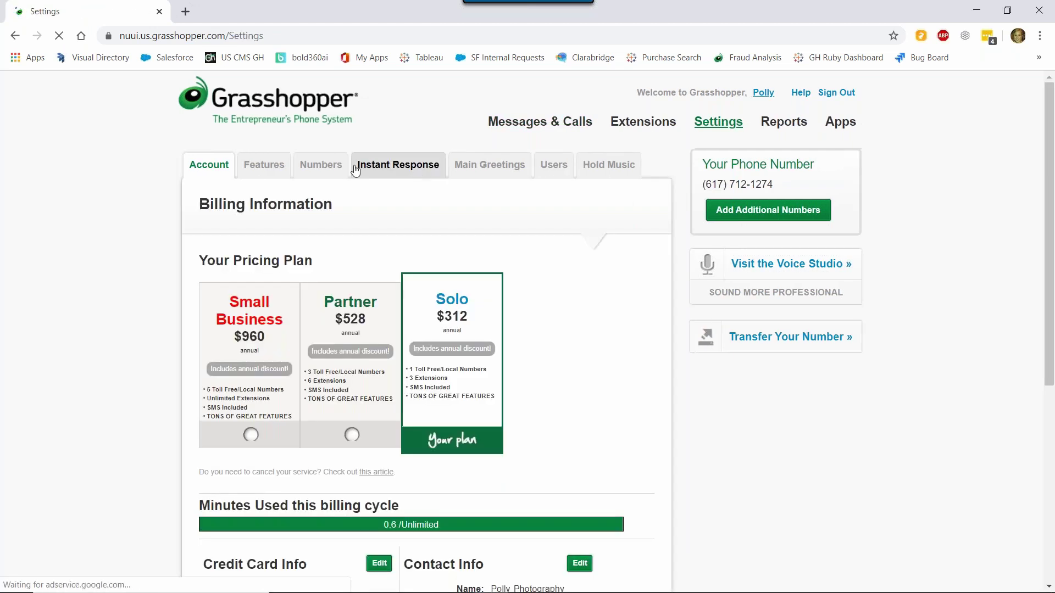
left_click(308, 169)
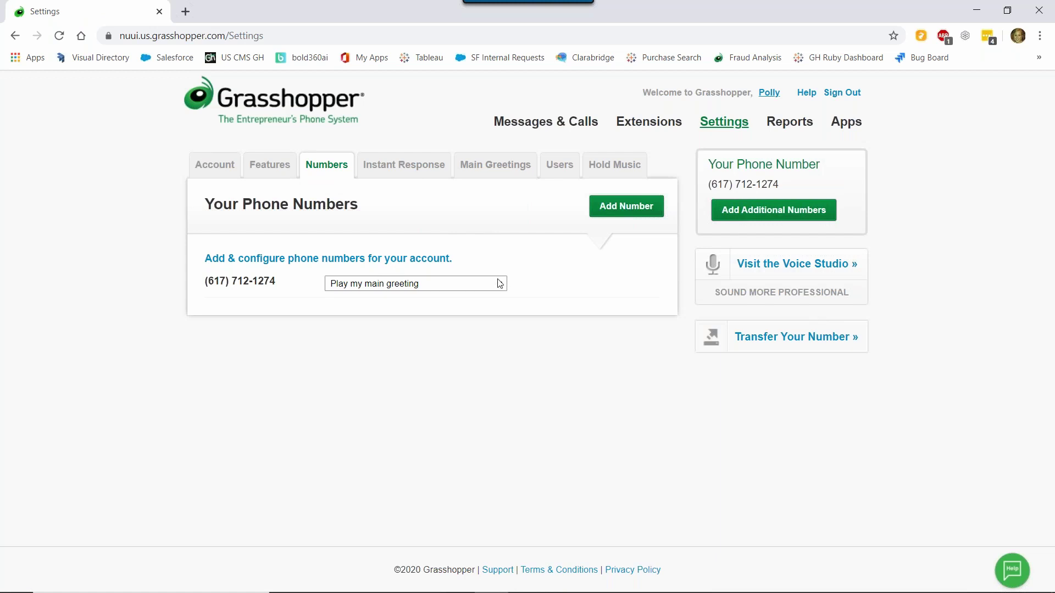
left_click(499, 284)
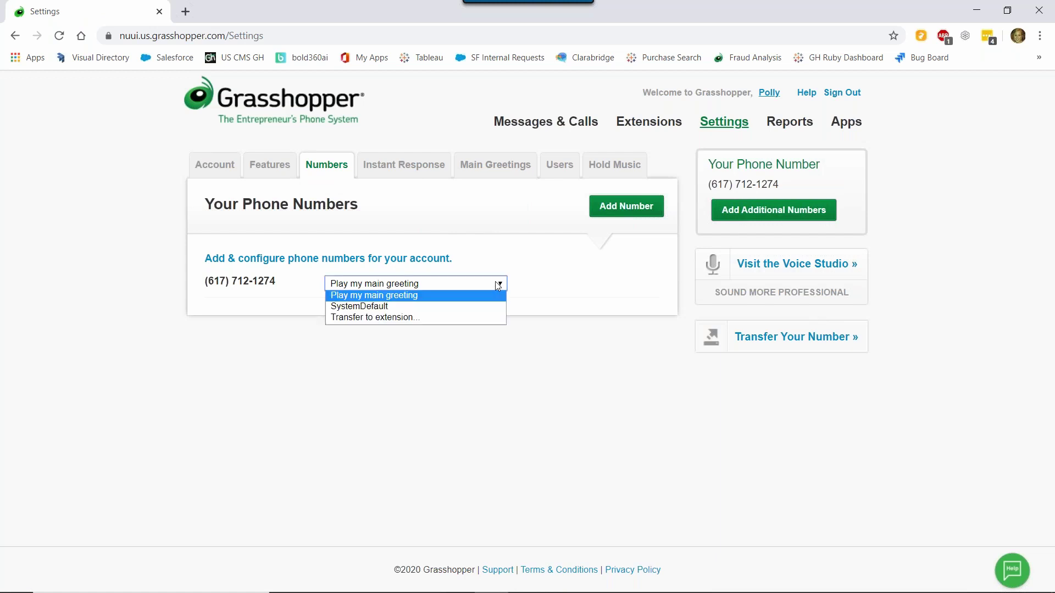
left_click(483, 317)
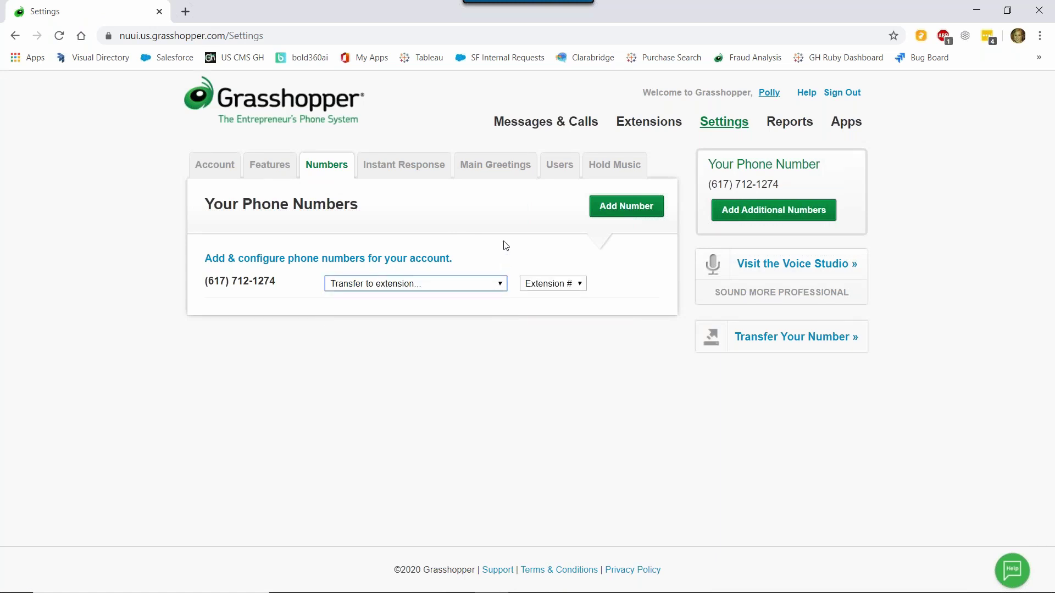
left_click(568, 288)
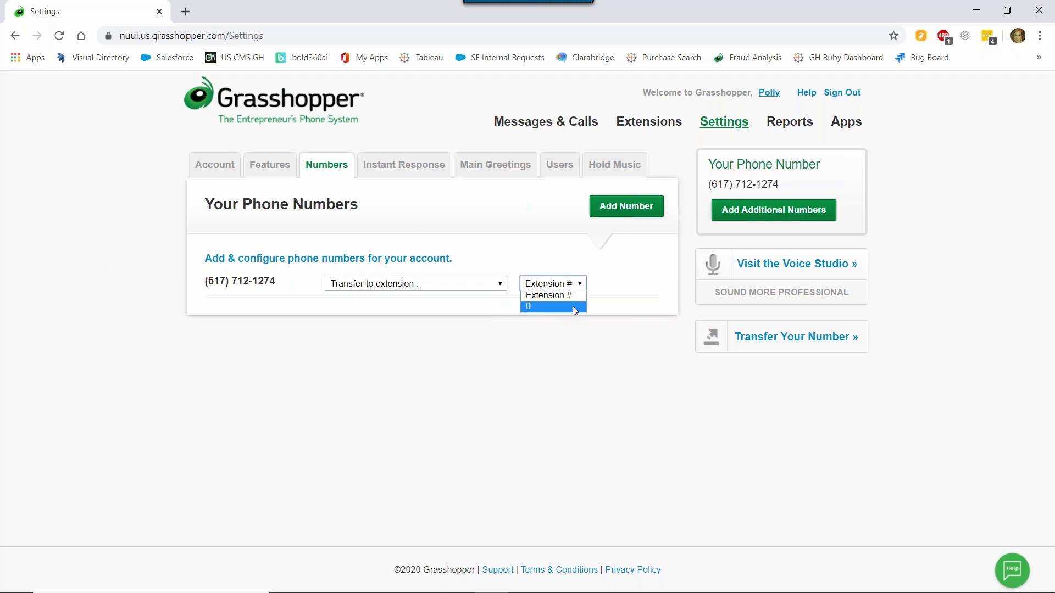
left_click(572, 307)
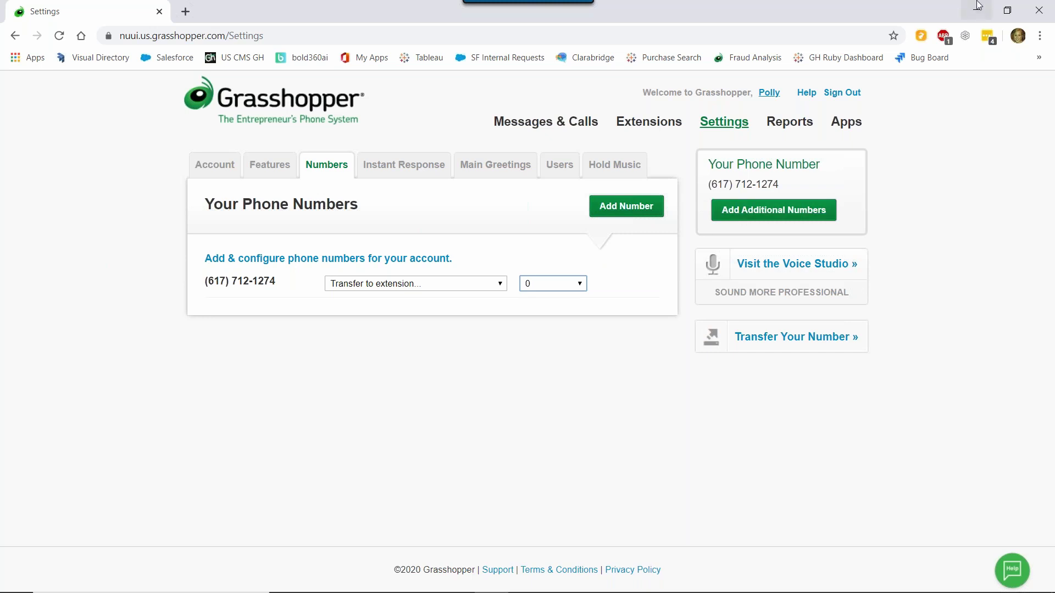
- Open Extension 0's forwarding number for editing, with the cursor in the Forwarding number field
left_click(666, 125)
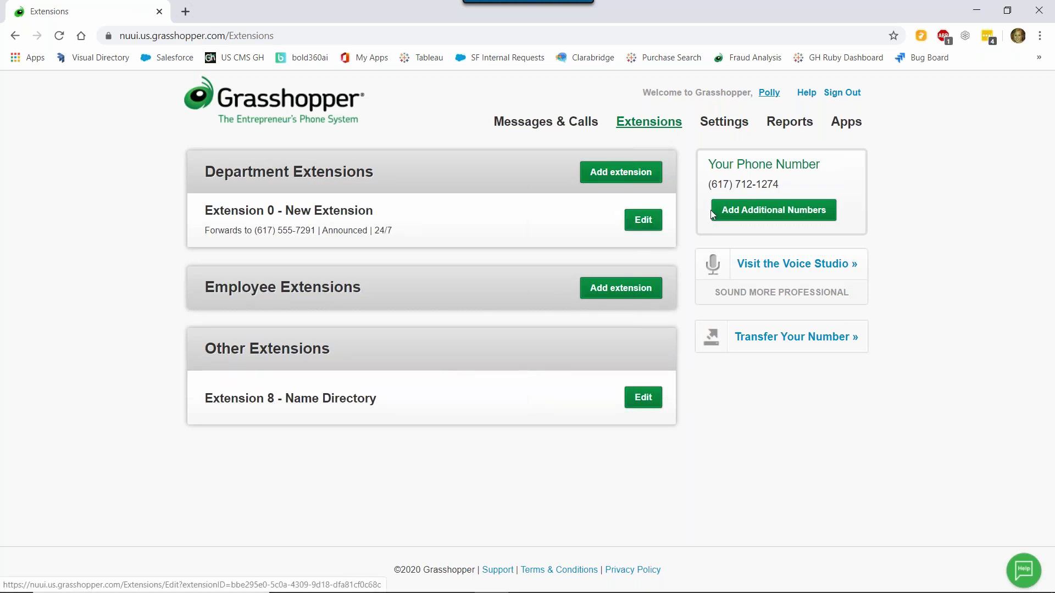
left_click(644, 220)
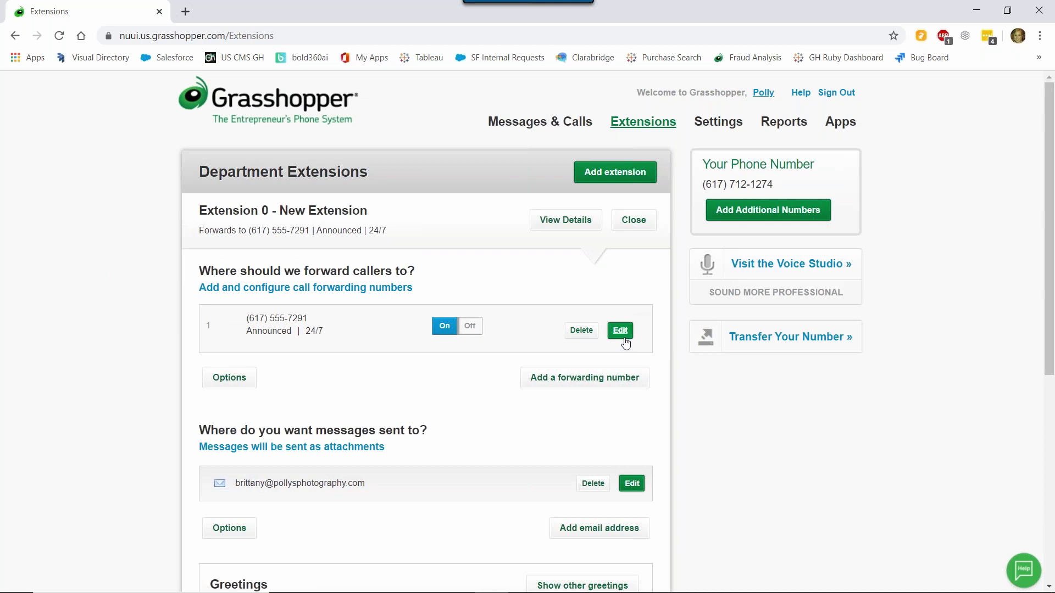
left_click(623, 337)
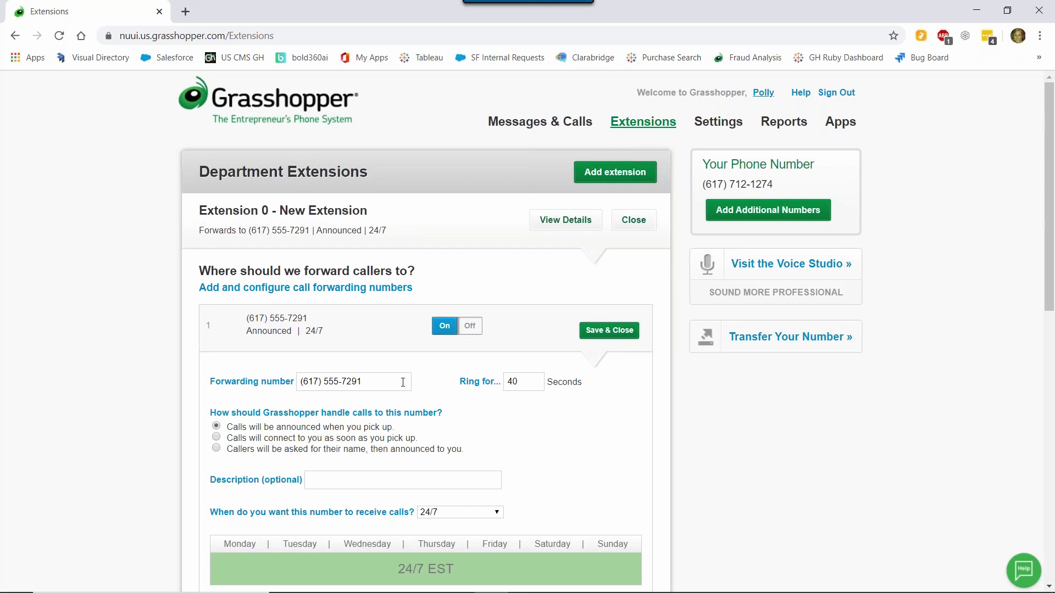
left_click(402, 382)
- Keep the 40-second ring and enter the owner's name as the forwarding number's description
key("Tab")
left_click(531, 414)
left_click(404, 475)
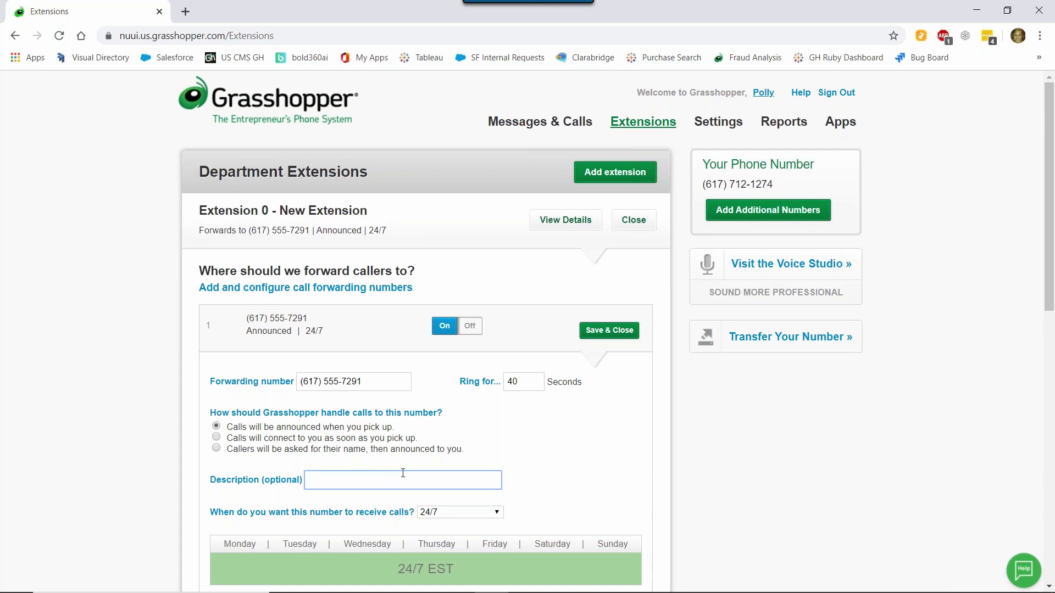
type("Brittany")
mouse_move(419, 590)
left_click(592, 474)
scroll(593, 464, "down", 2)
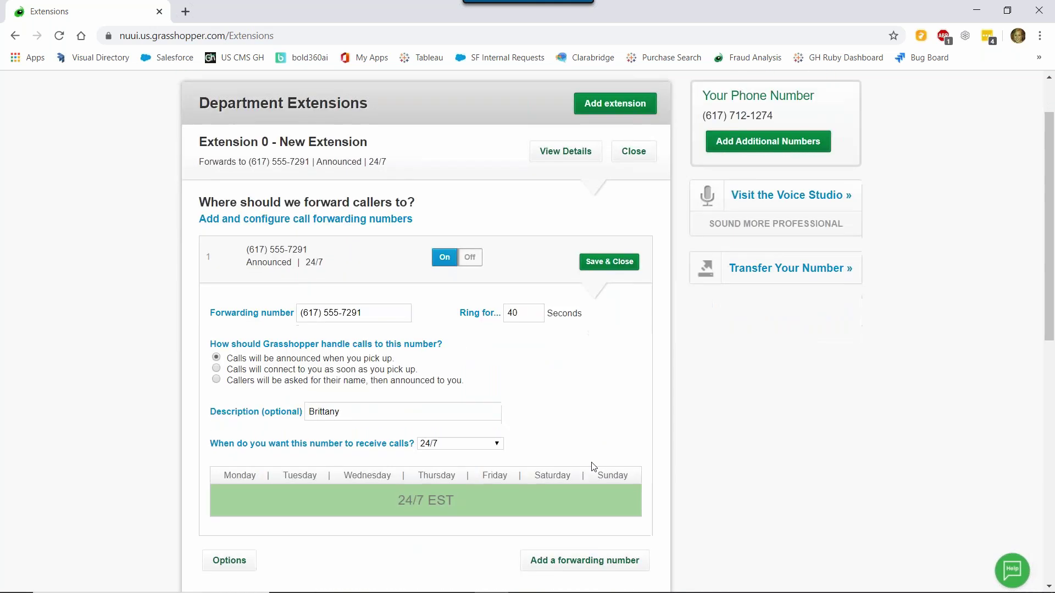
scroll(595, 439, "down", 1)
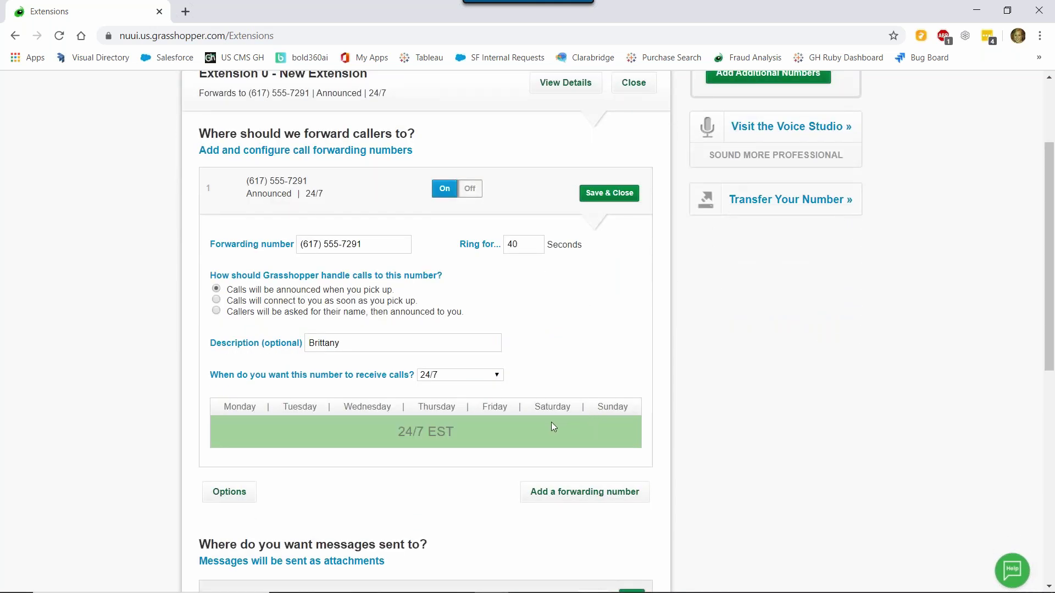
- Limit the forwarding number's schedule to M-F, 9-5
left_click(476, 377)
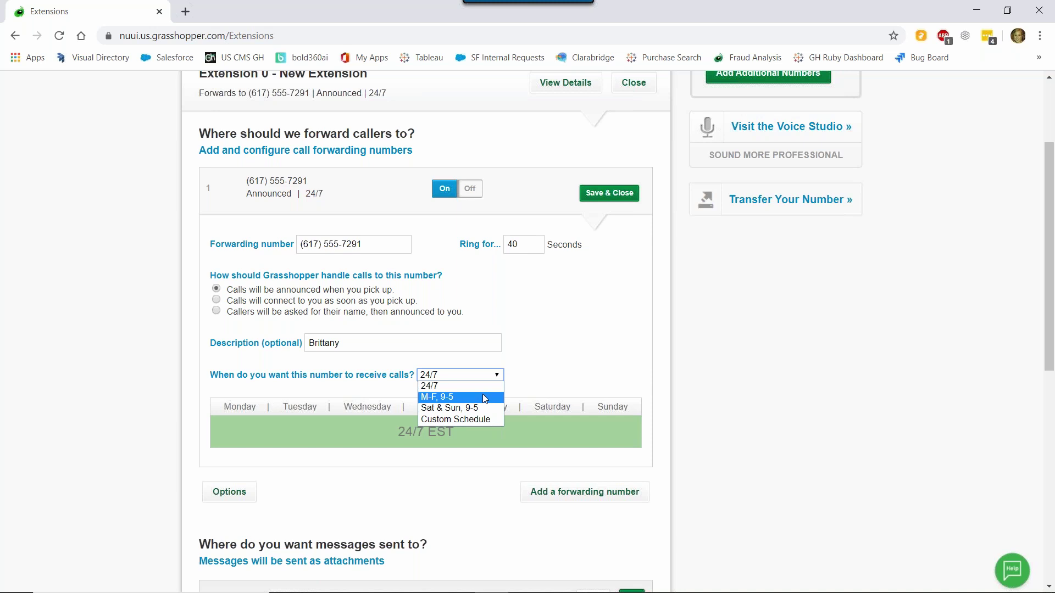
left_click(485, 398)
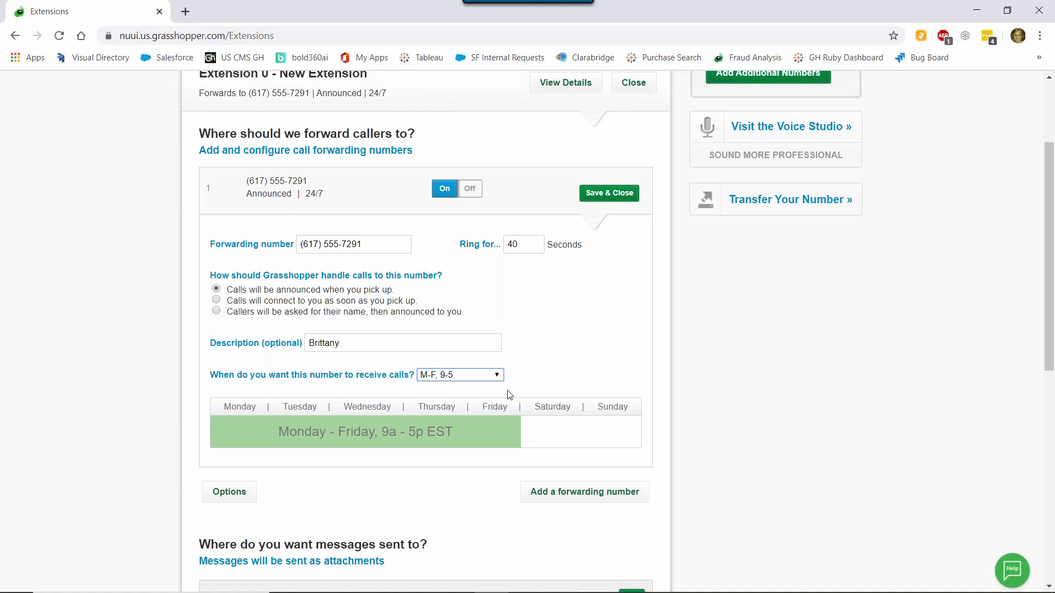
scroll(606, 438, "down", 1)
scroll(606, 438, "down", 2)
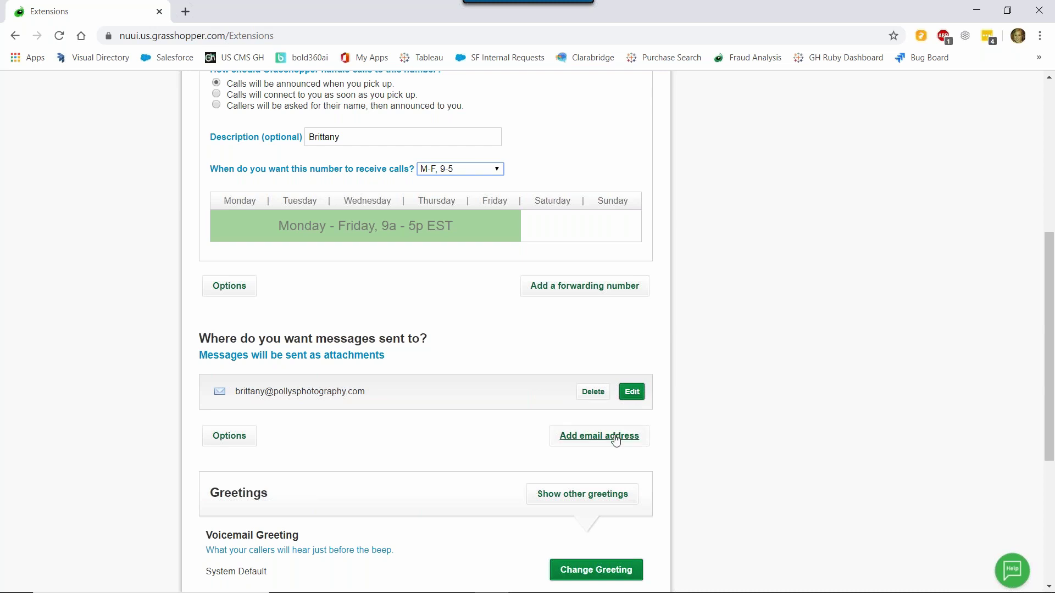
- Record a new voicemail greeting with the computer's microphone and keep it
scroll(616, 439, "down", 3)
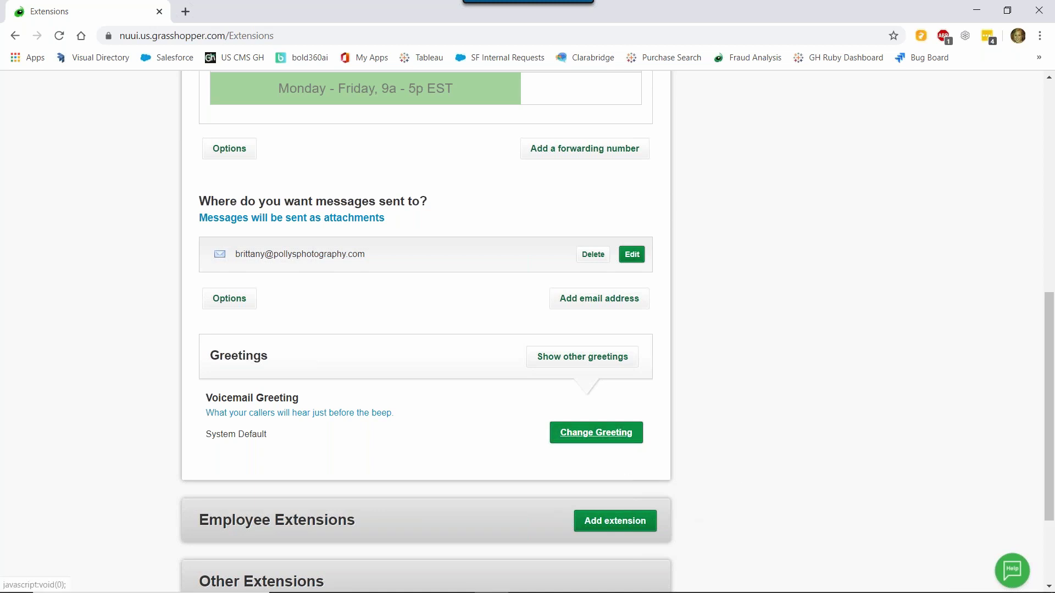
left_click(604, 434)
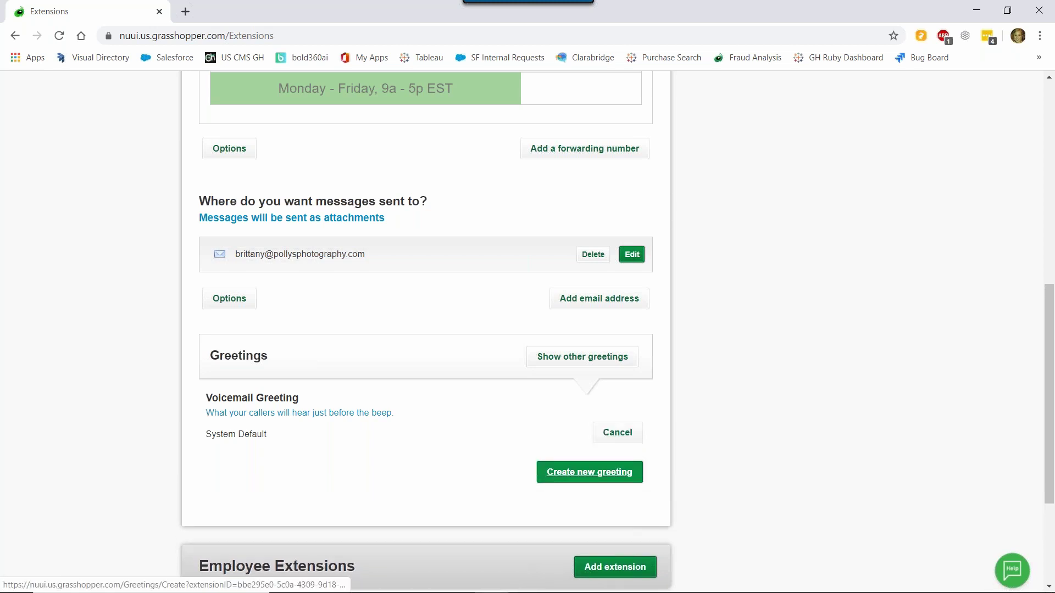
left_click(615, 477)
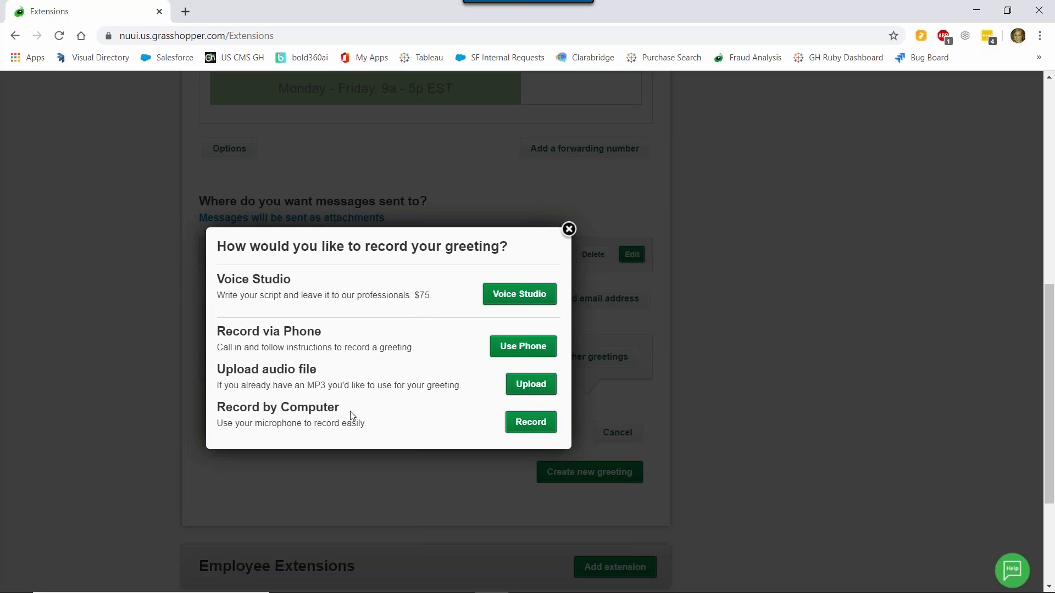
left_click(533, 426)
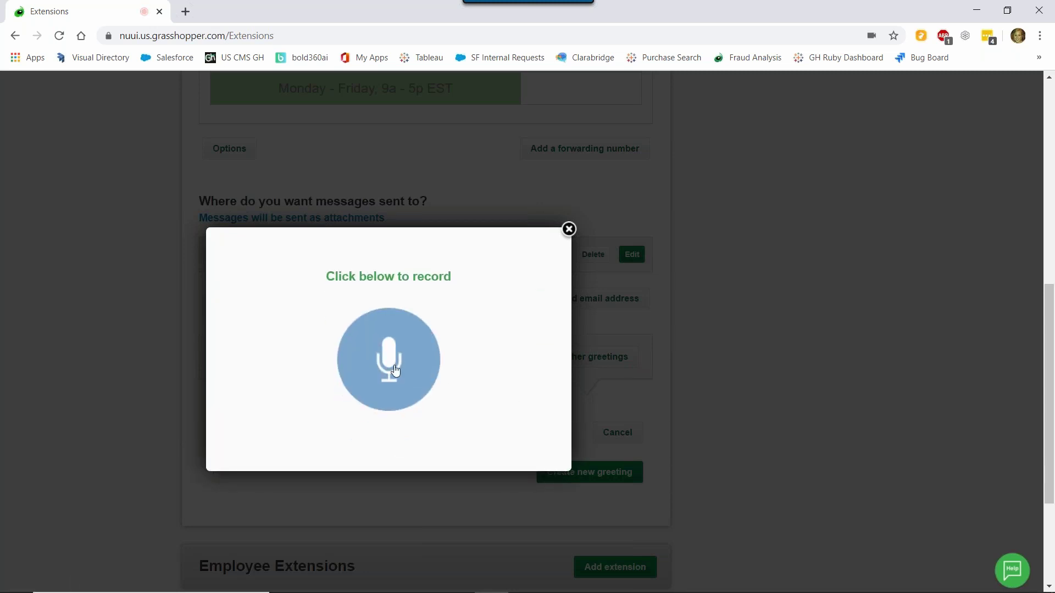
left_click(395, 370)
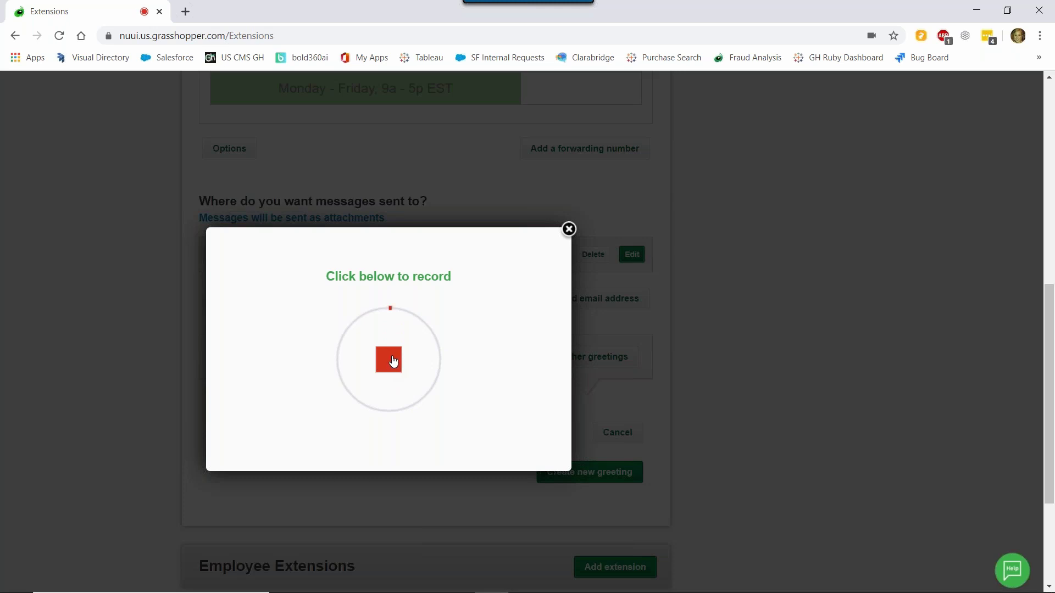
left_click(394, 361)
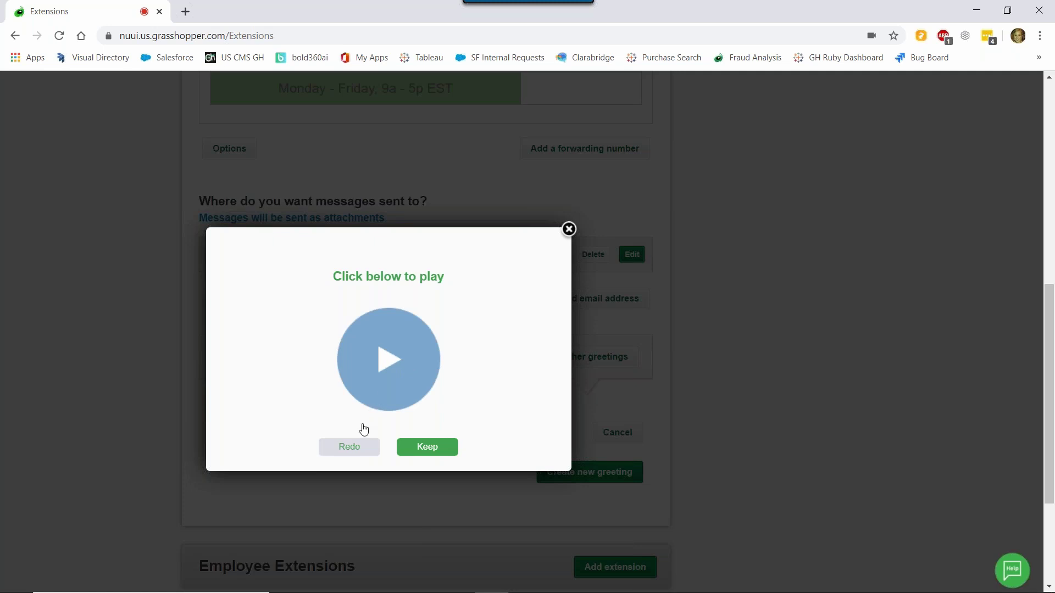
left_click(434, 456)
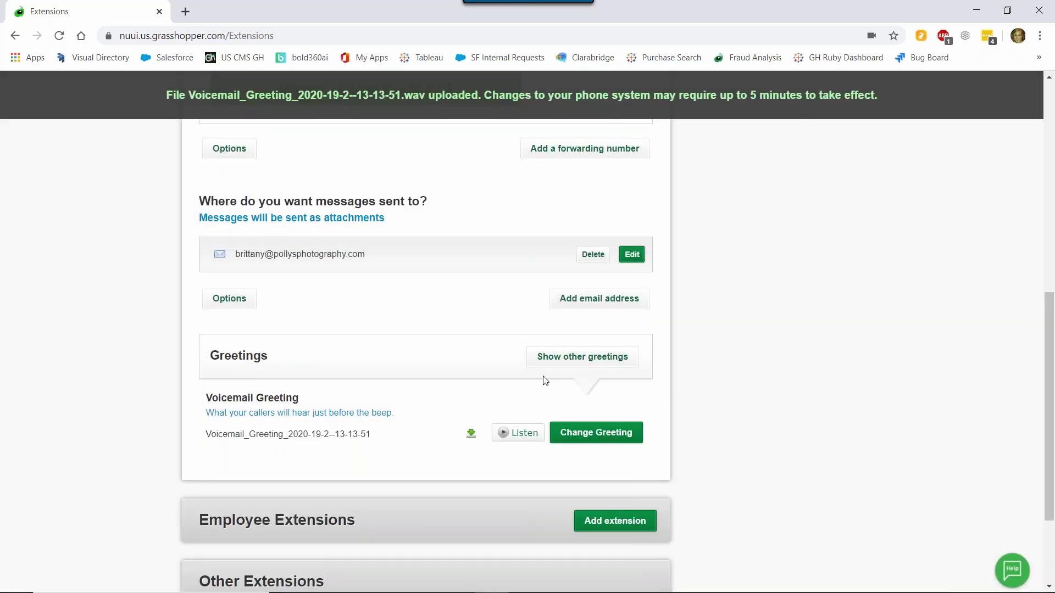
- Save the forwarding number's settings and collapse the Extension 0 panel
scroll(487, 338, "up", 8)
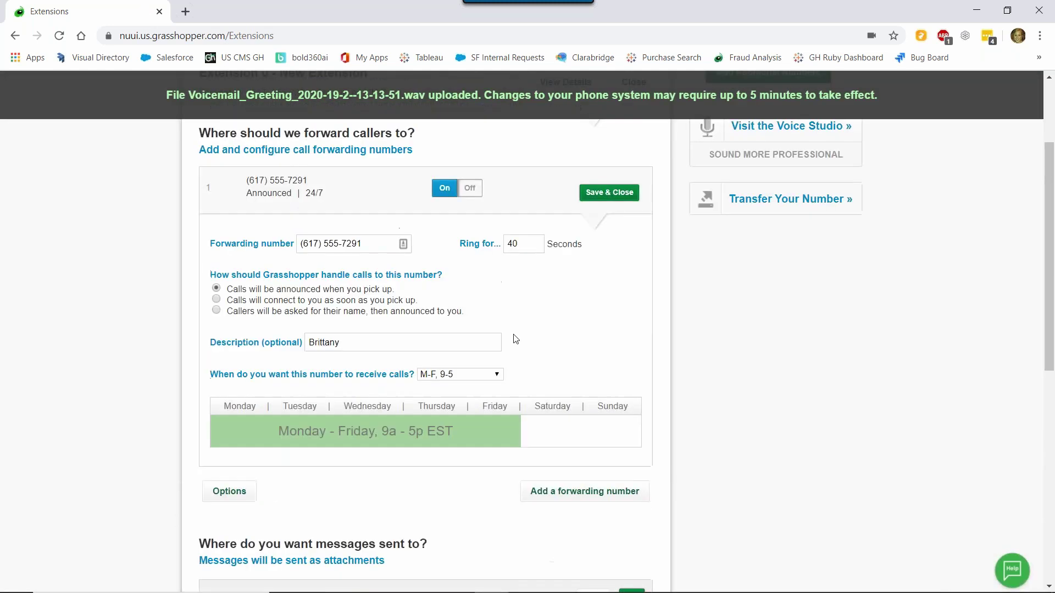
left_click(604, 330)
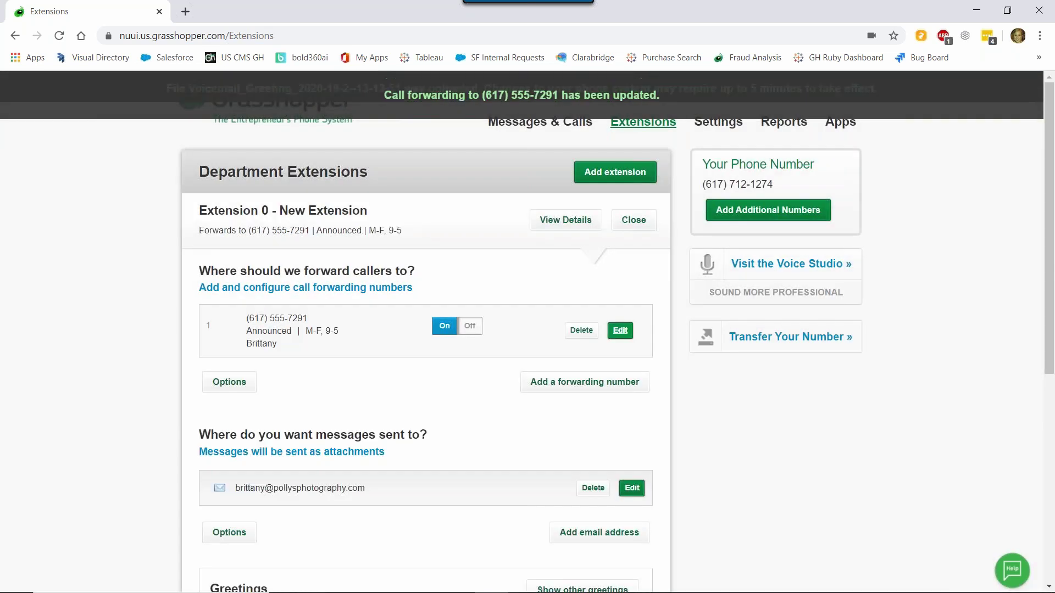
left_click(633, 221)
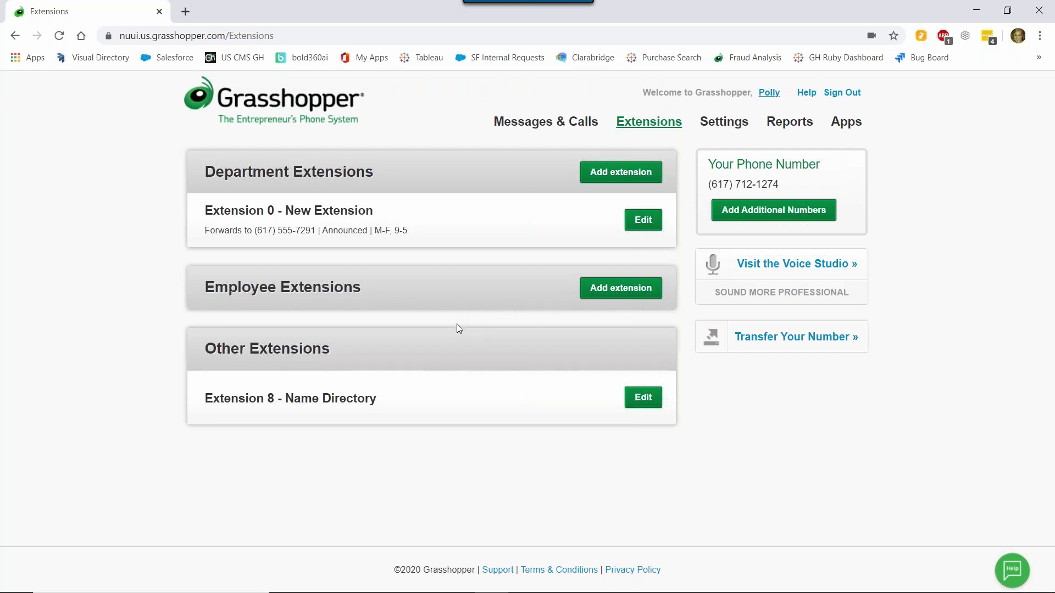
- Switch the main number's routing to Play my main greeting, then return to Extensions
left_click(725, 122)
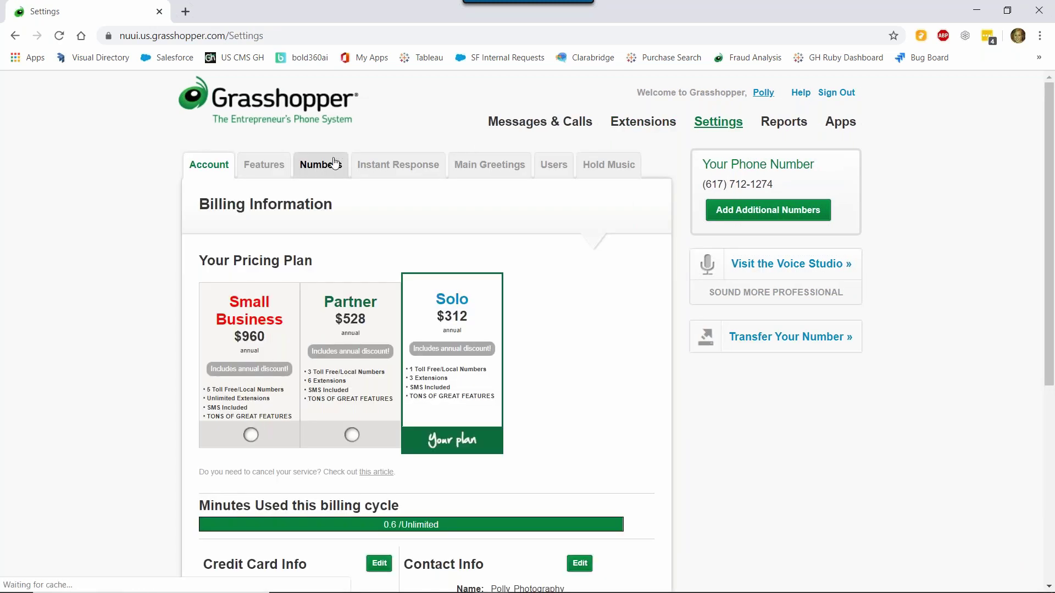
left_click(321, 165)
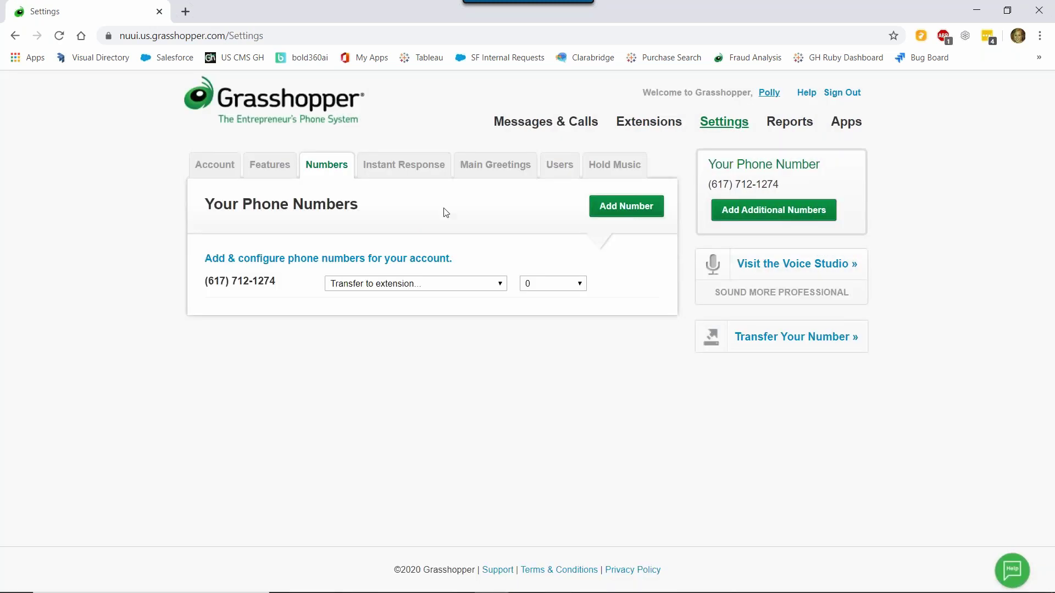
left_click(494, 284)
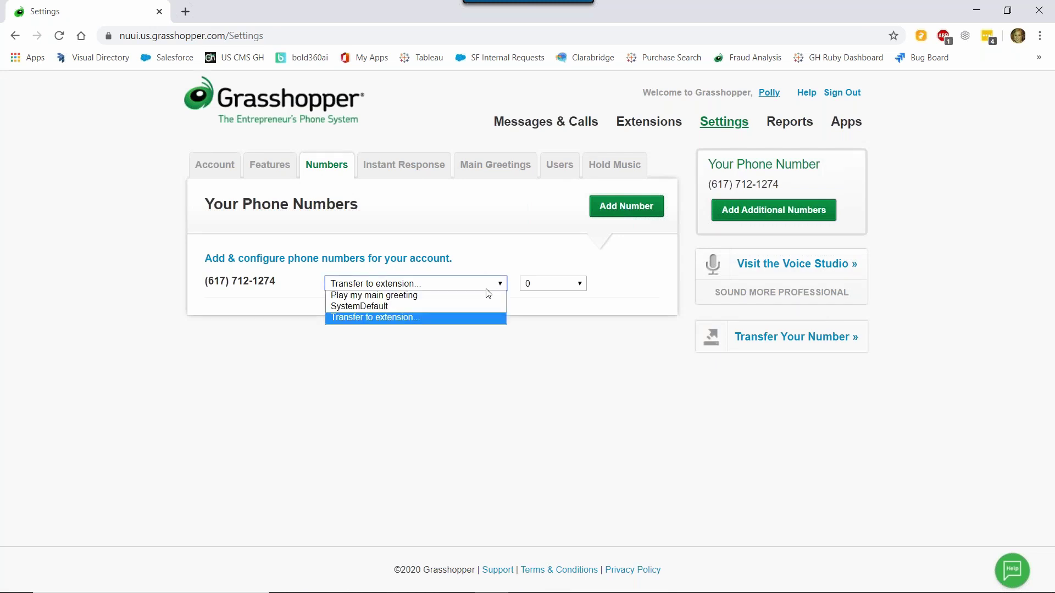
left_click(463, 295)
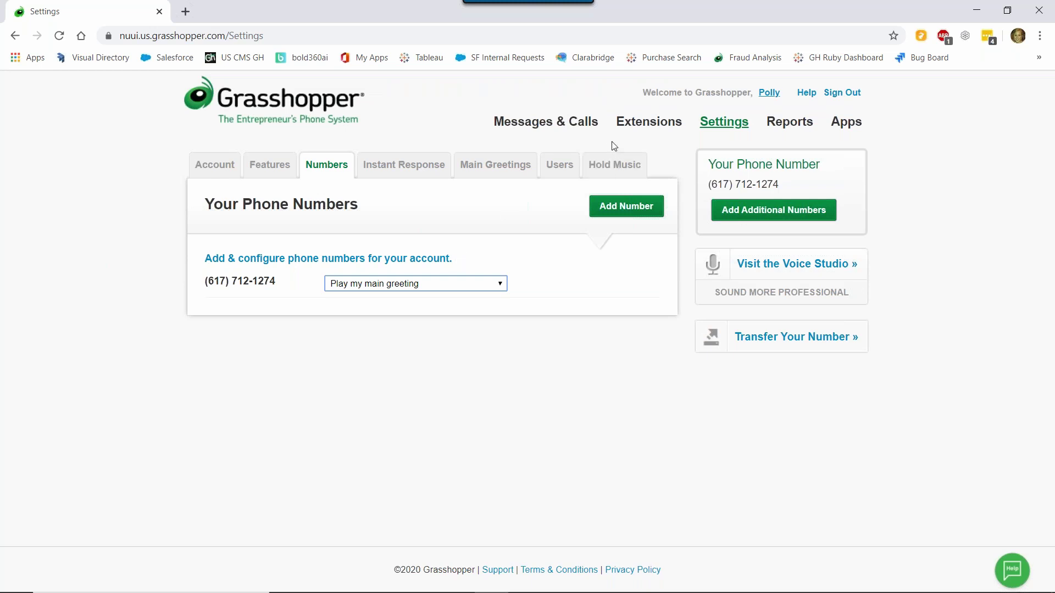
left_click(648, 123)
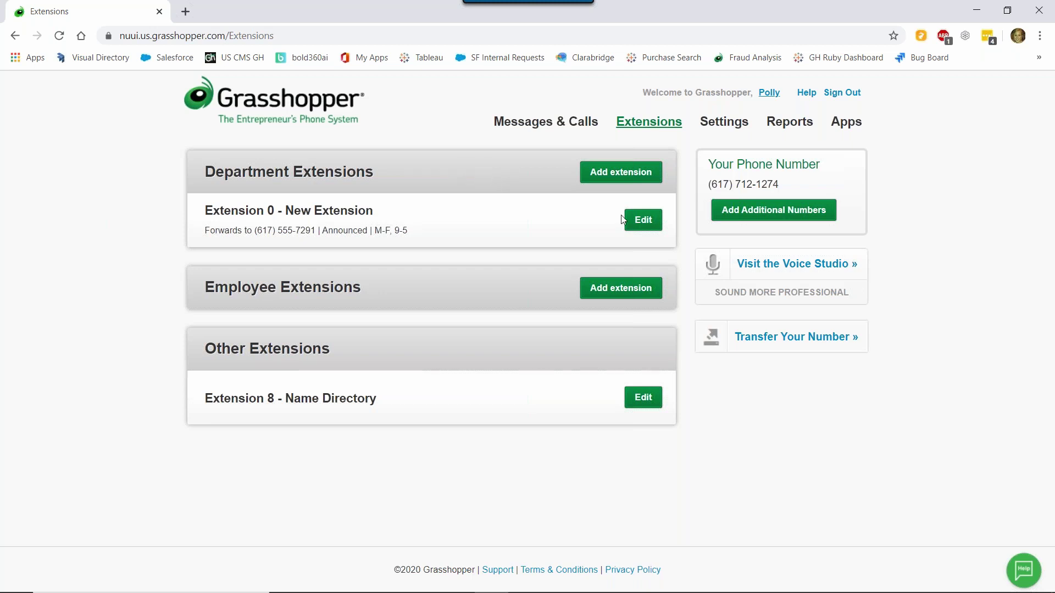
- Rename Extension 0 from New Extension to Sales, save it, and collapse its panel
left_click(648, 227)
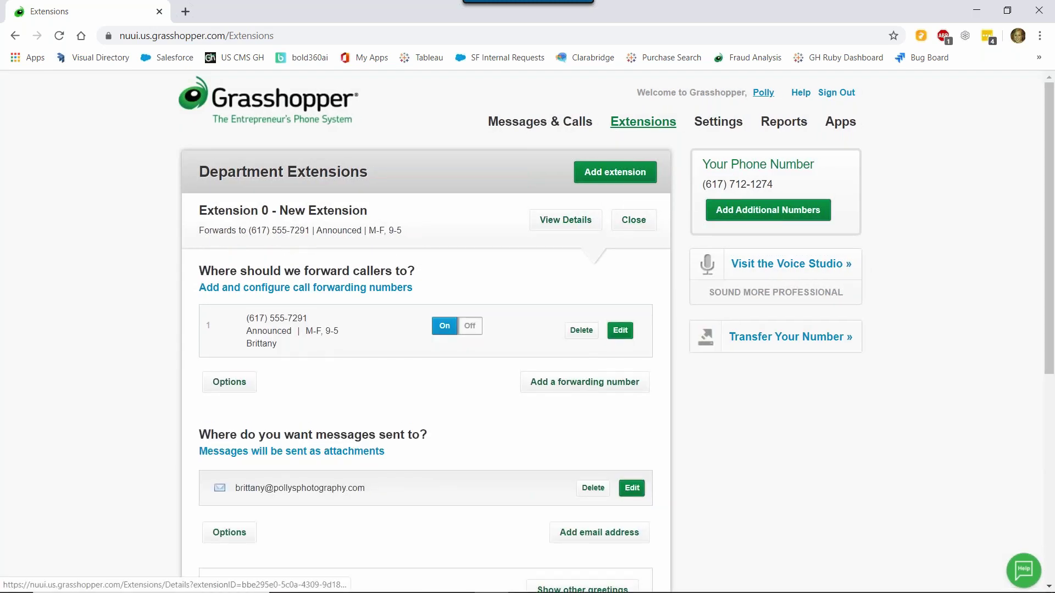
left_click(590, 221)
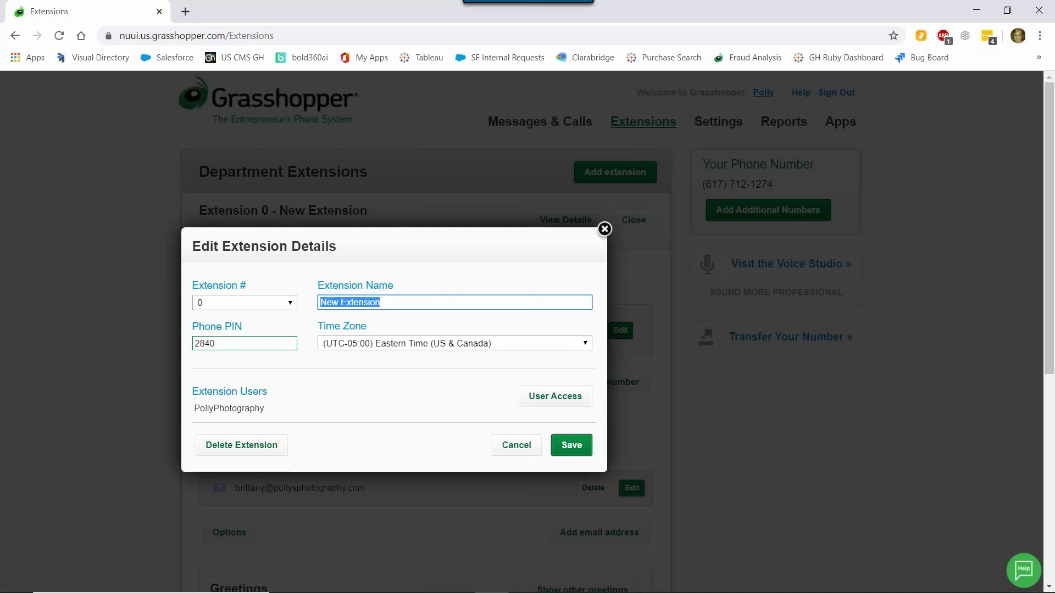
type("Sales")
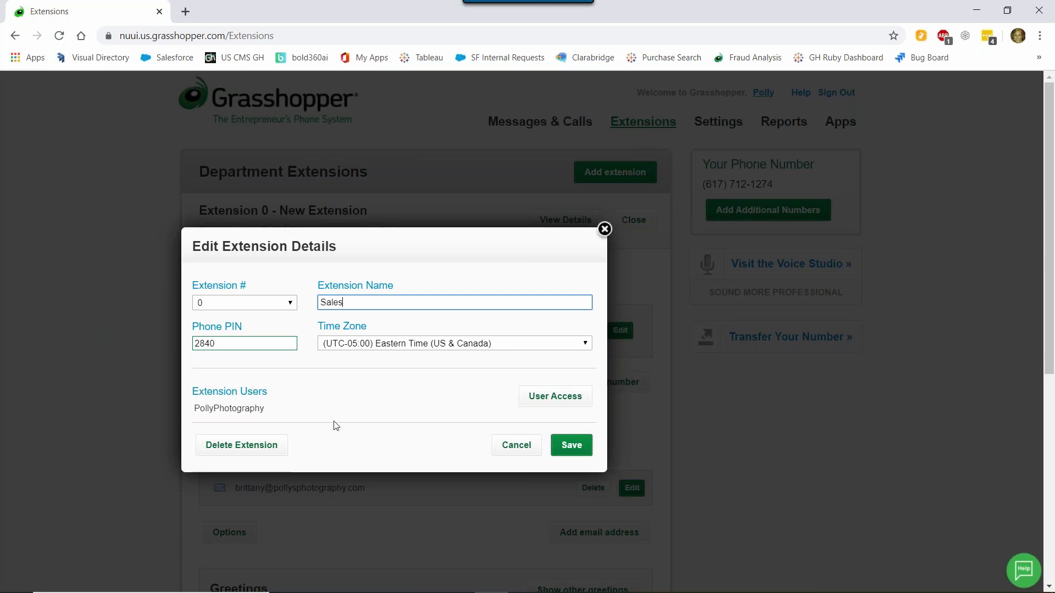
left_click(576, 453)
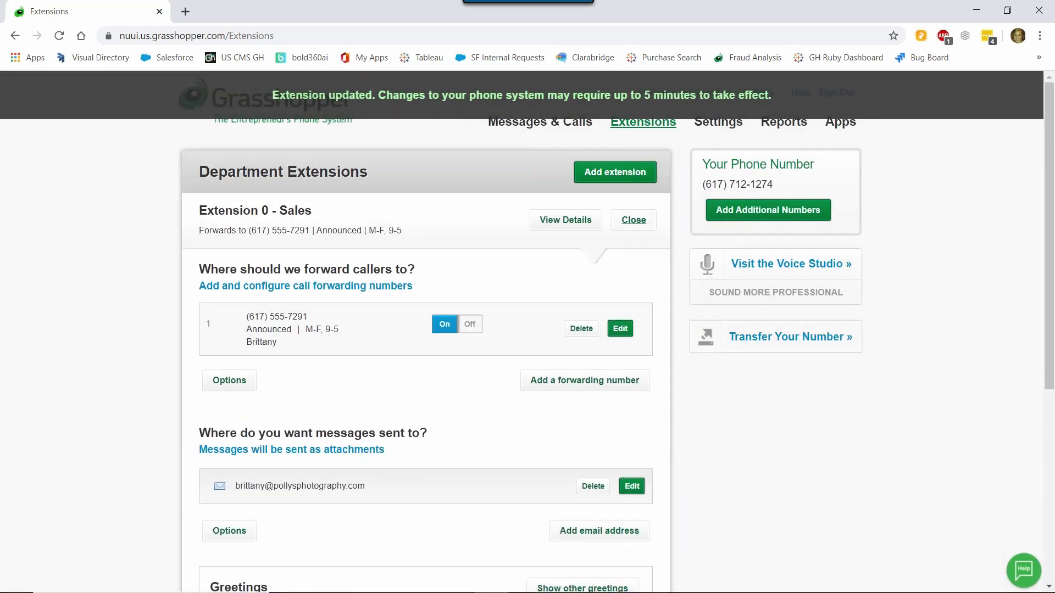
left_click(638, 219)
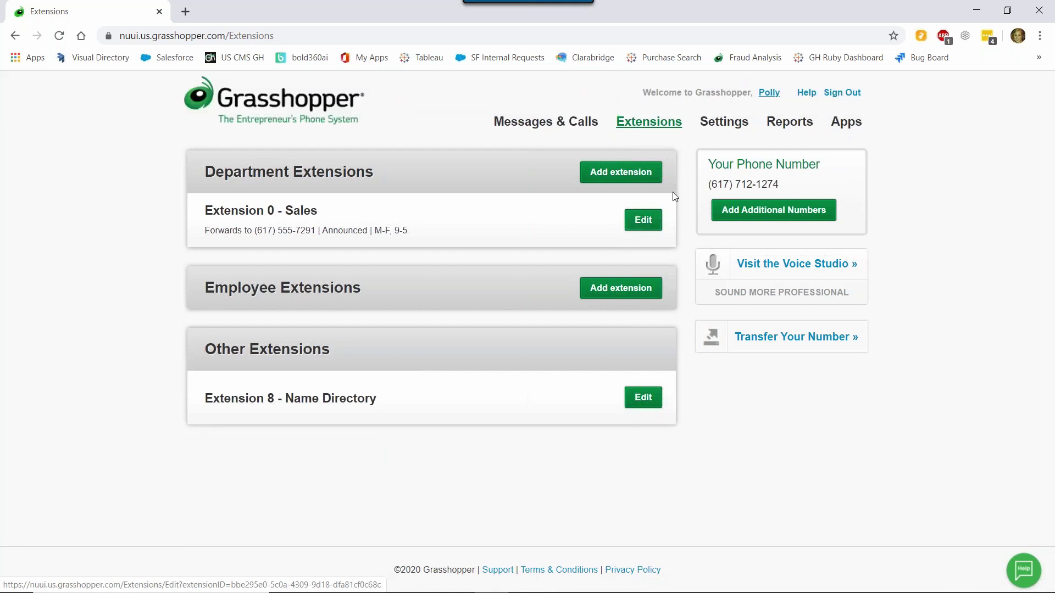
- Add Extension 1 under Department Extensions and save it with the name Billing
left_click(643, 176)
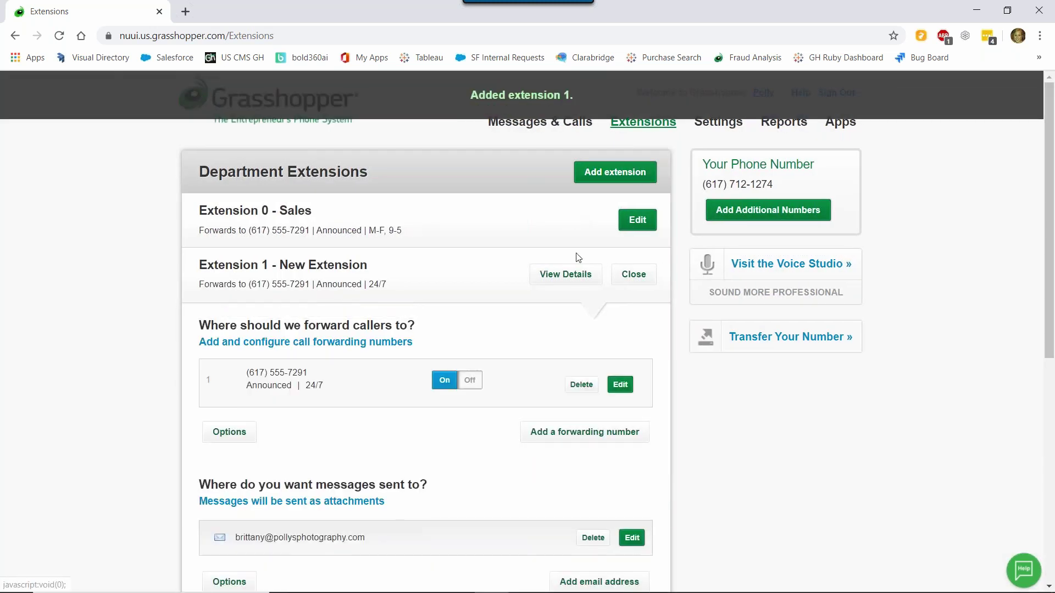
left_click(579, 275)
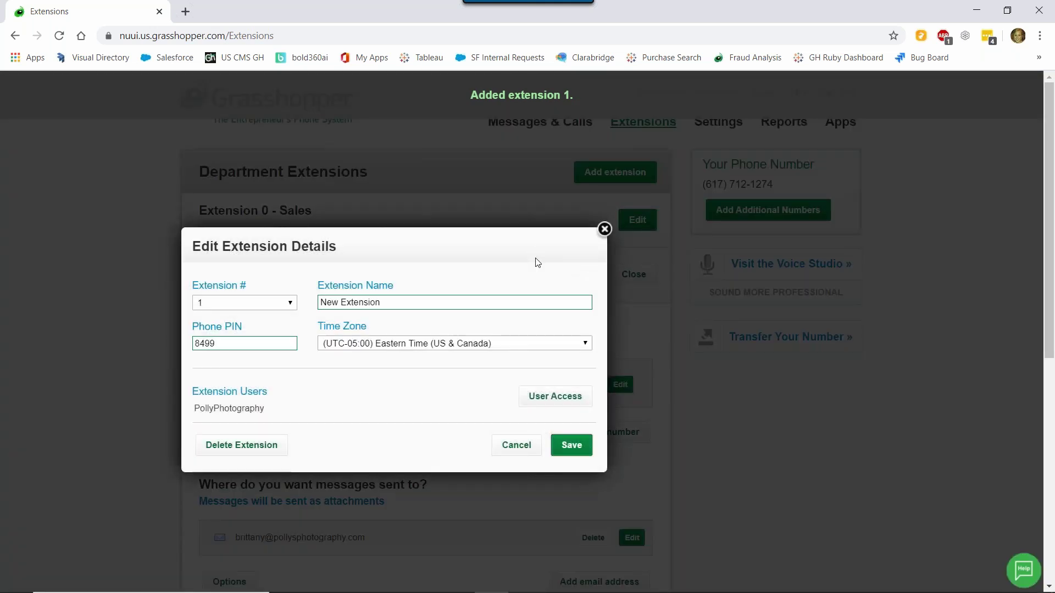
left_click_drag(389, 303, 306, 306)
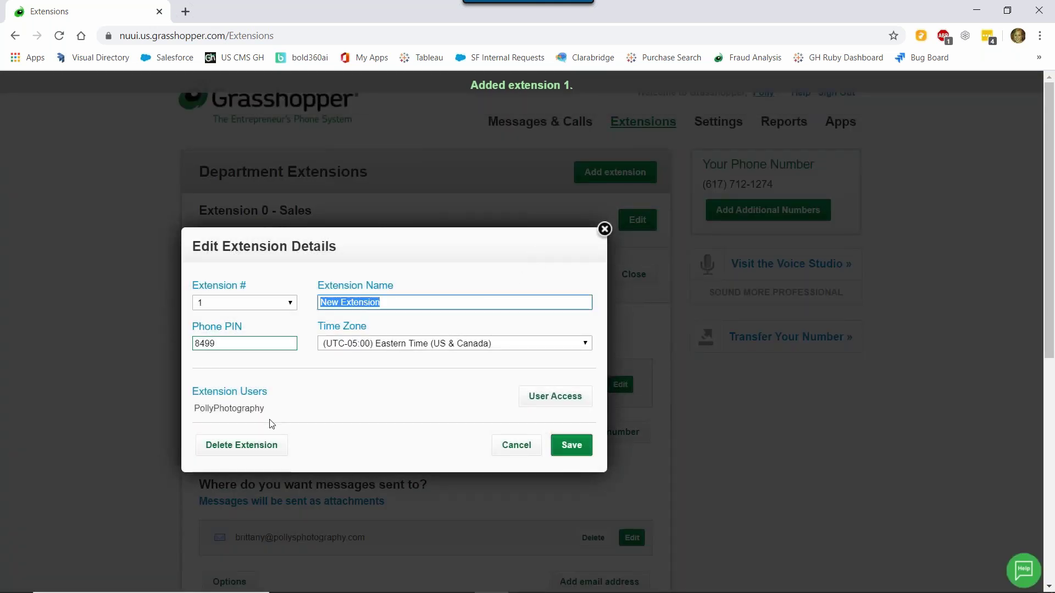
type("Billing")
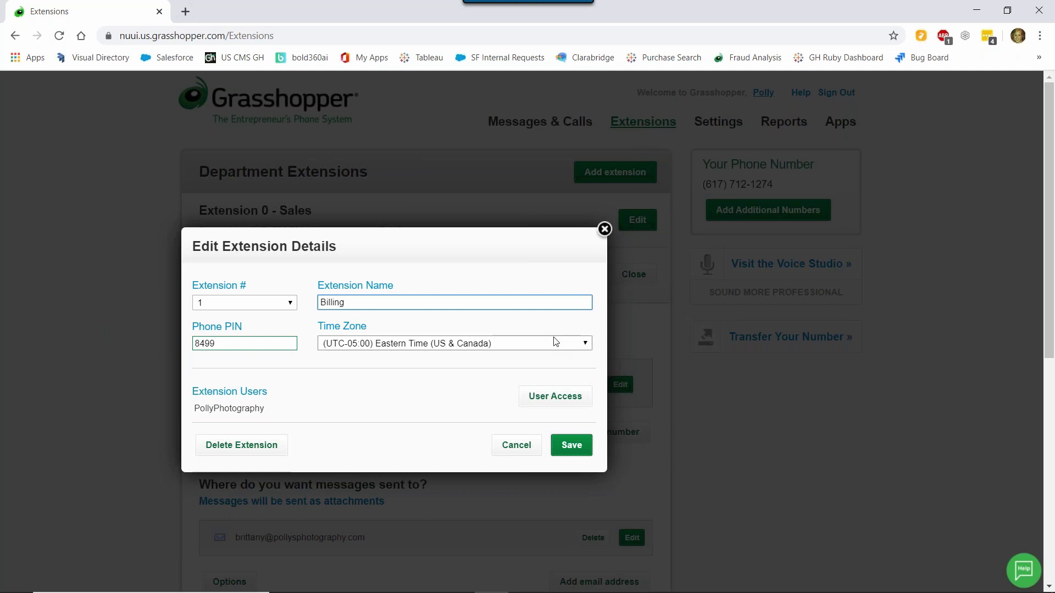
left_click(571, 446)
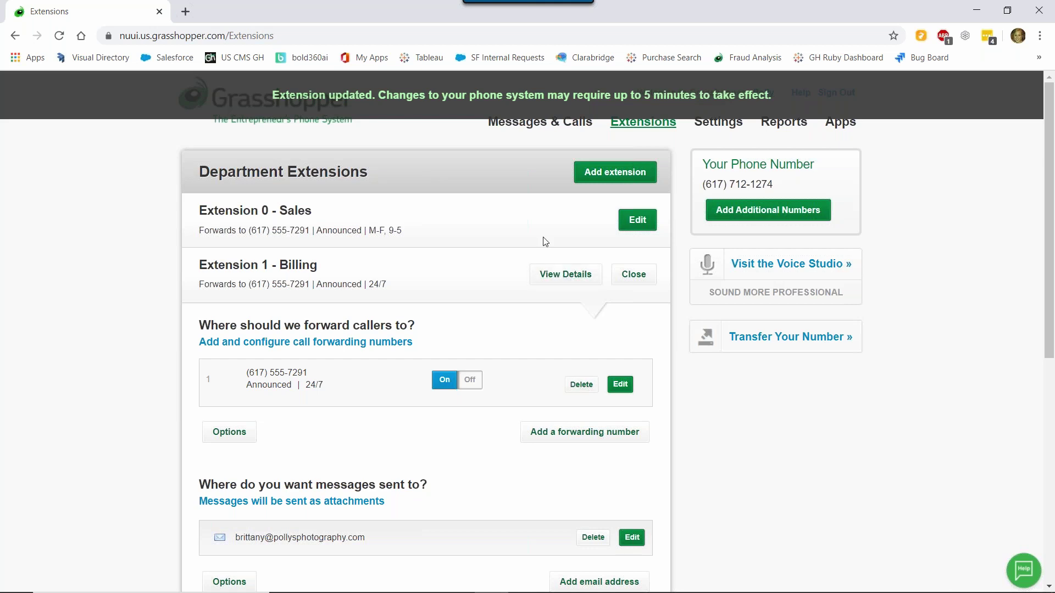
- Change the Billing forwarding number's schedule to M-F, 9-5 and save it
scroll(571, 212, "down", 1)
scroll(571, 212, "down", 1)
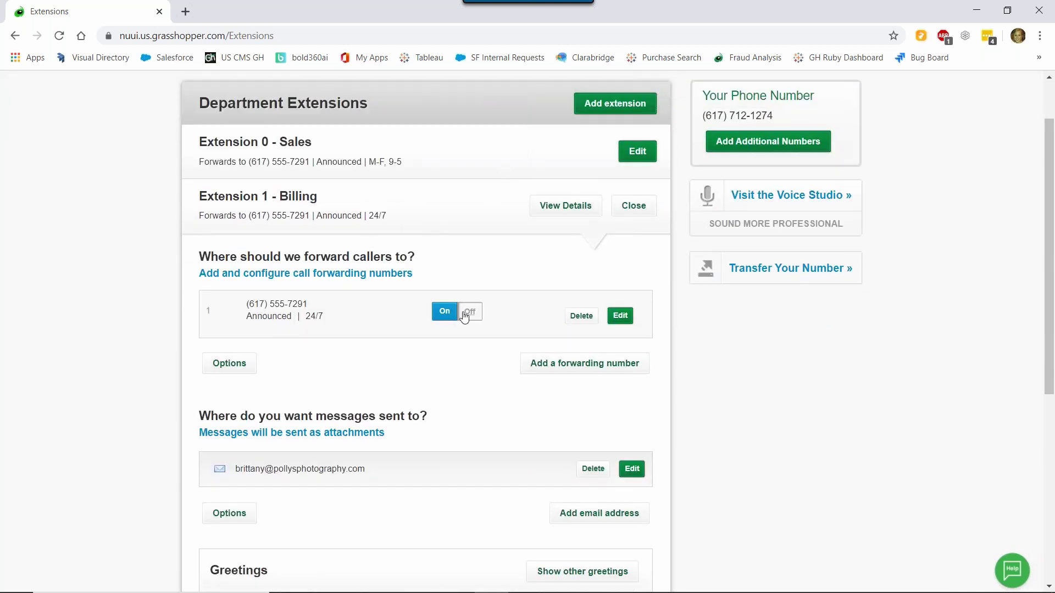
left_click(621, 317)
scroll(489, 440, "down", 1)
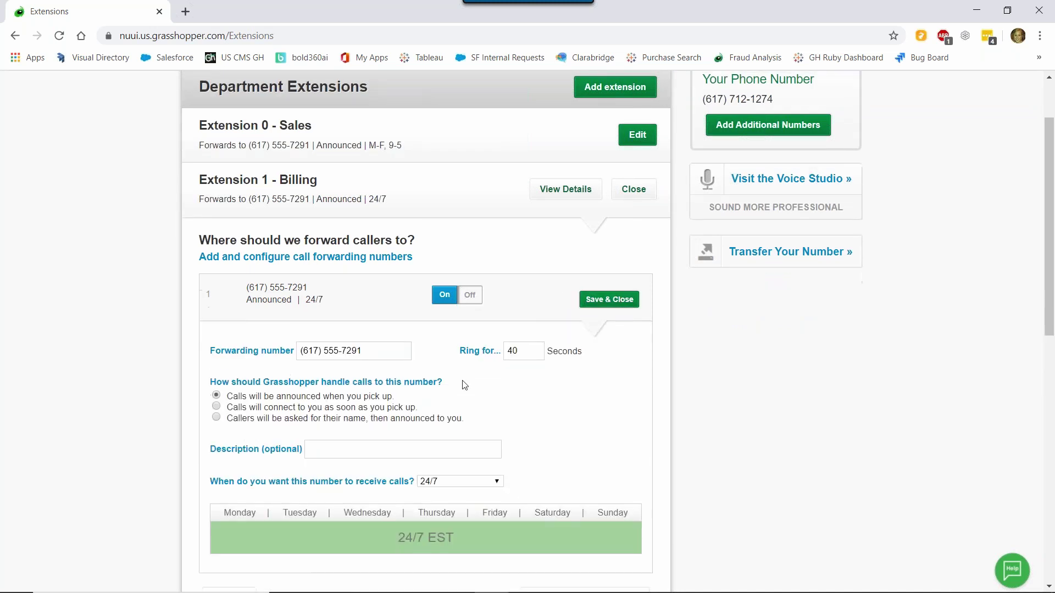
left_click(490, 429)
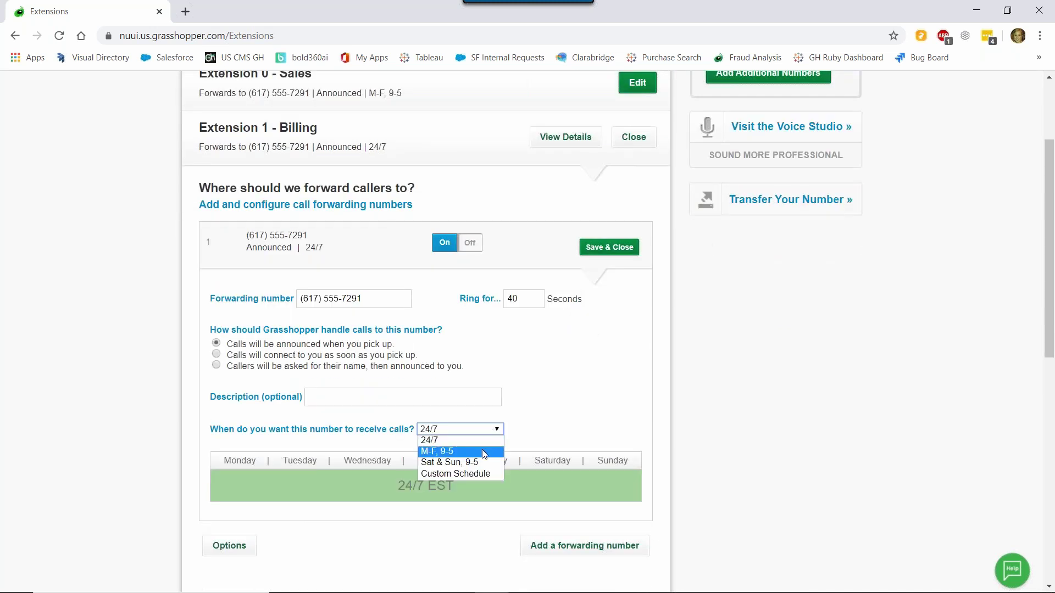
left_click(481, 451)
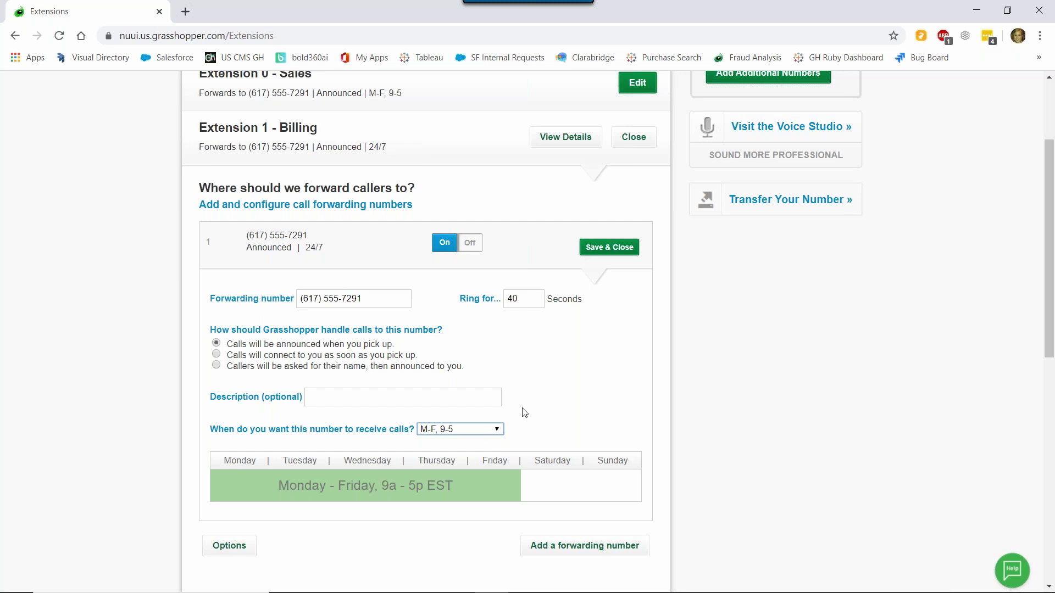
scroll(494, 357, "down", 1)
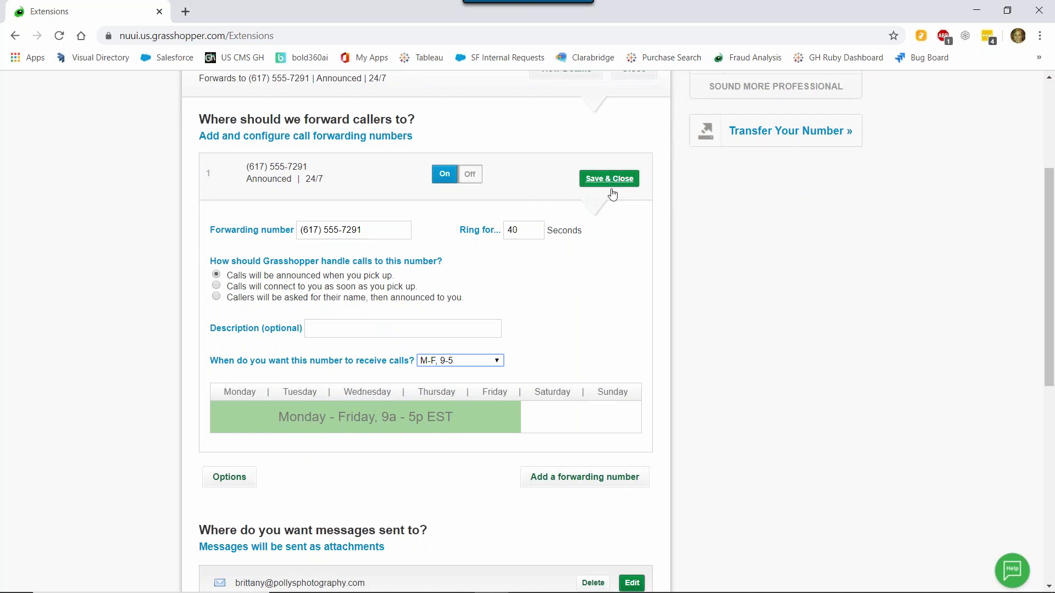
scroll(591, 240, "up", 1)
left_click(609, 247)
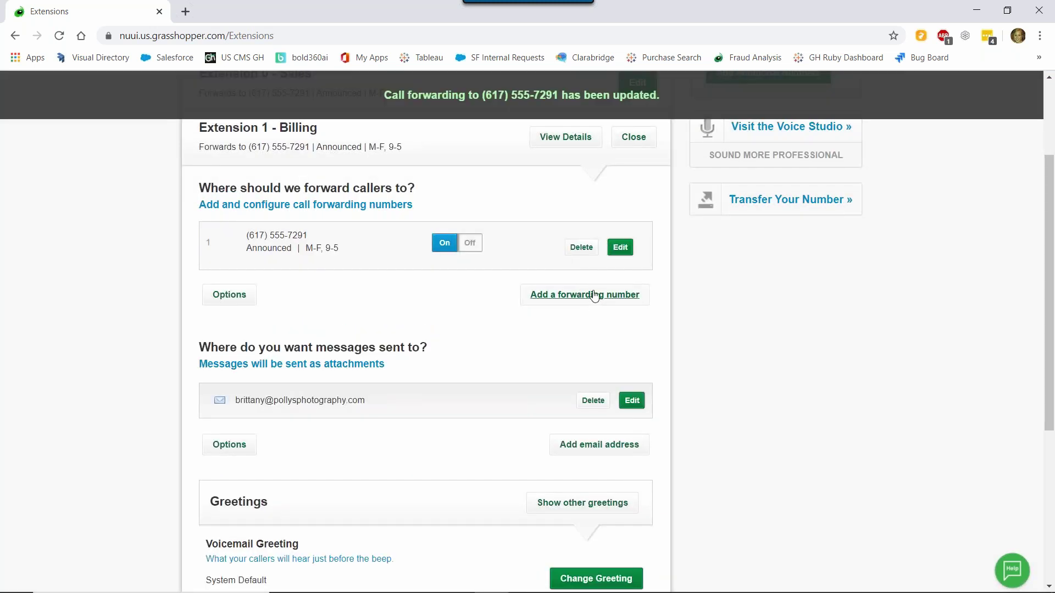
- Add the second Billing forwarding number with a description, receiving calls M-F, 9-5
left_click(599, 295)
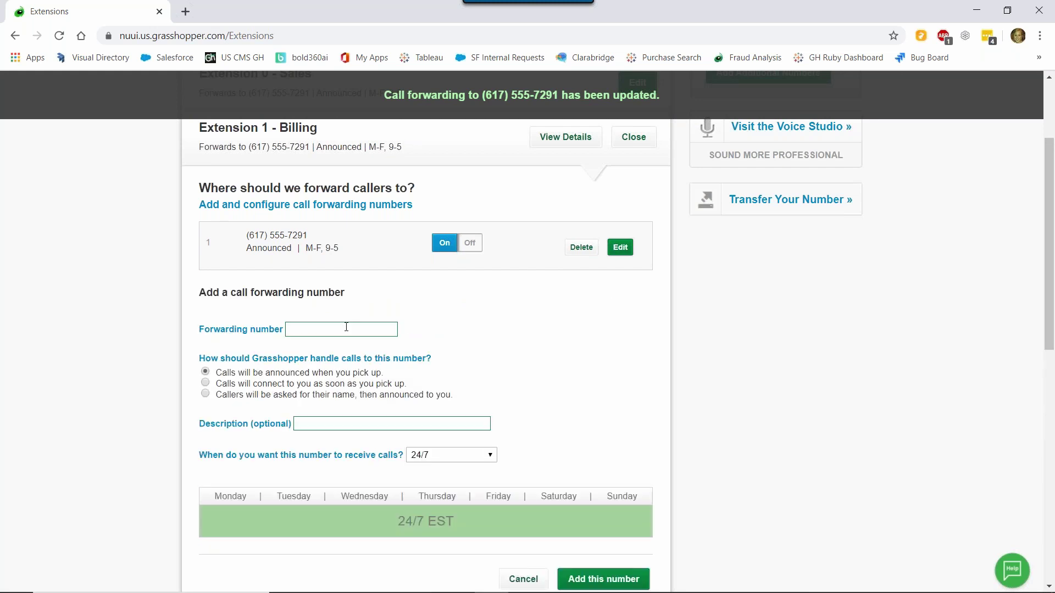
left_click(346, 328)
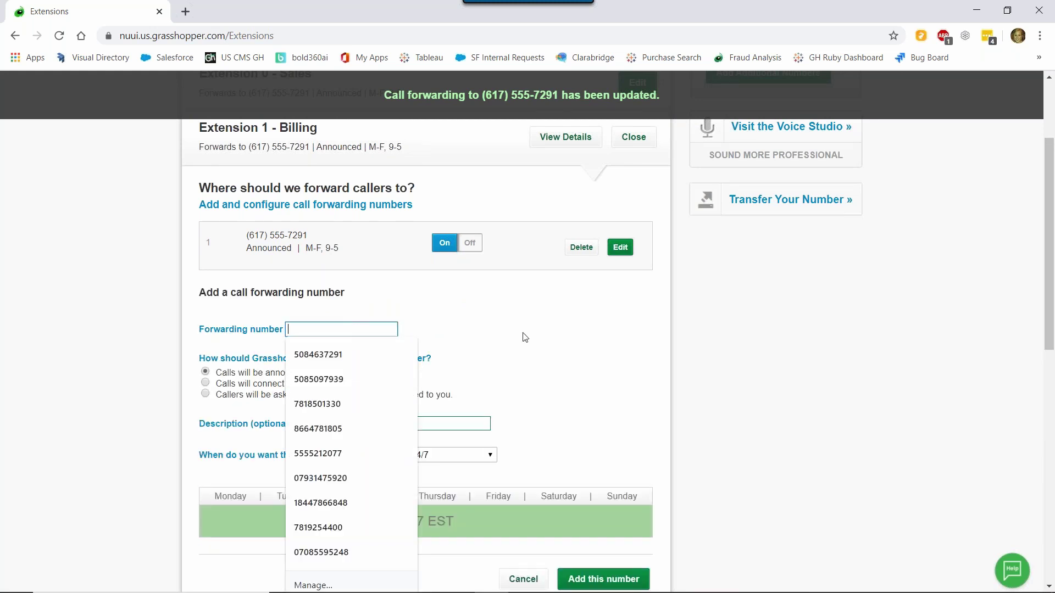
type("617-555-")
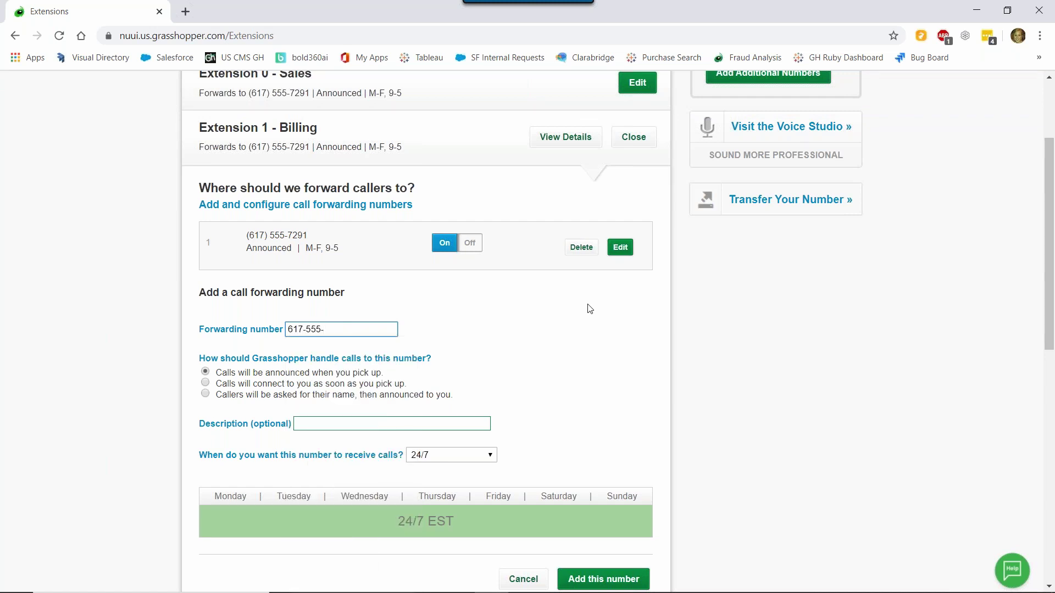
type("8963")
left_click(325, 424)
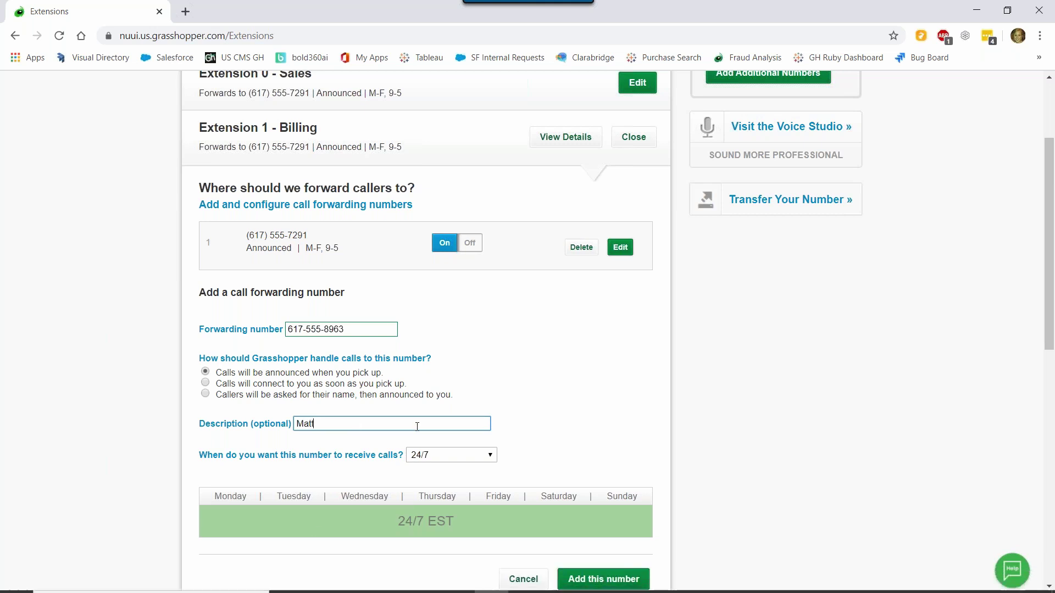
left_click(456, 457)
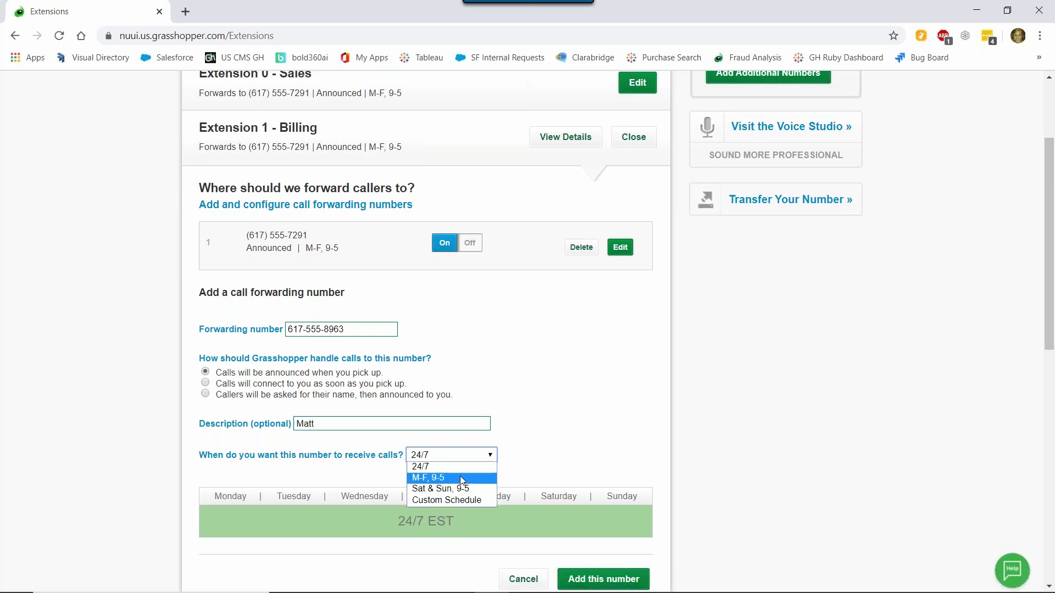
left_click(459, 478)
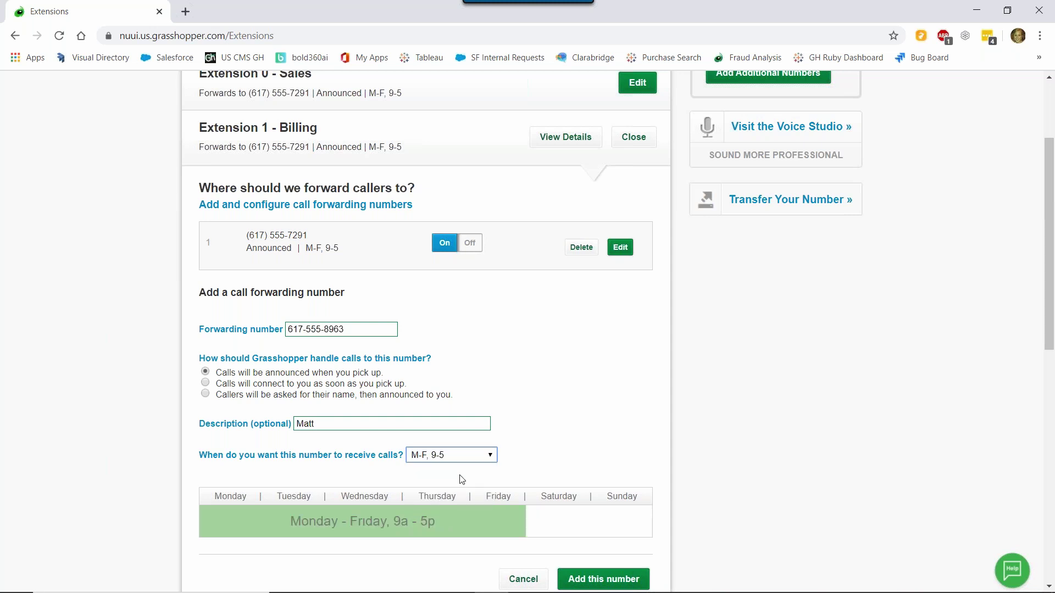
scroll(536, 441, "down", 1)
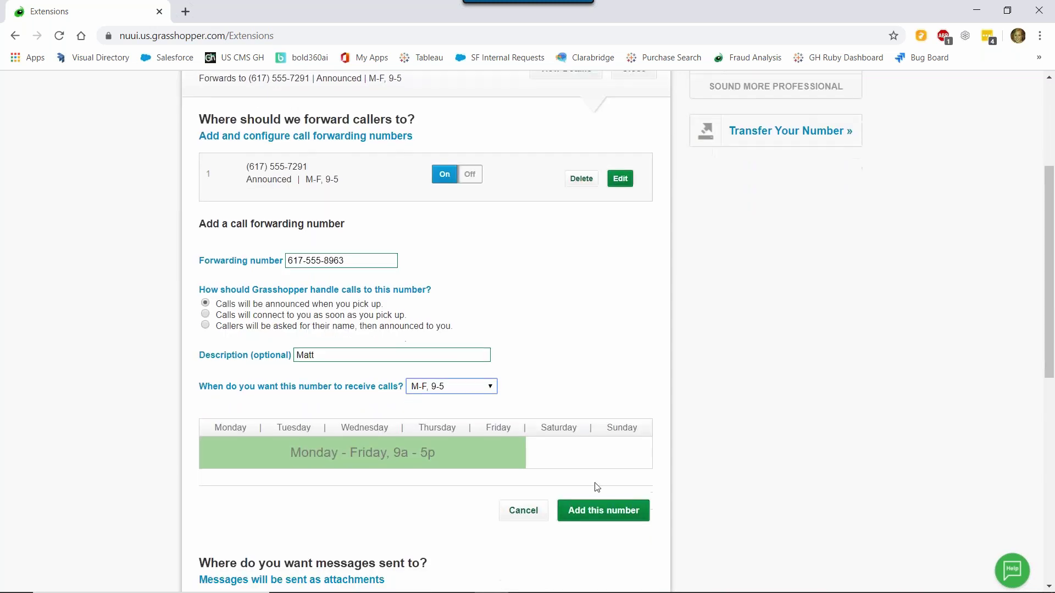
left_click(614, 516)
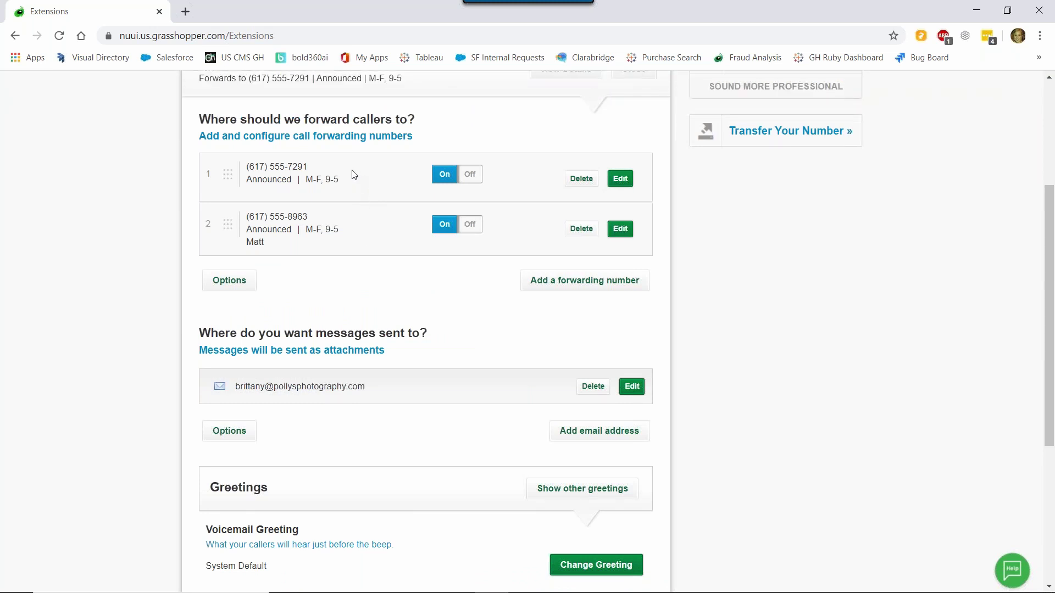
scroll(372, 230, "up", 3)
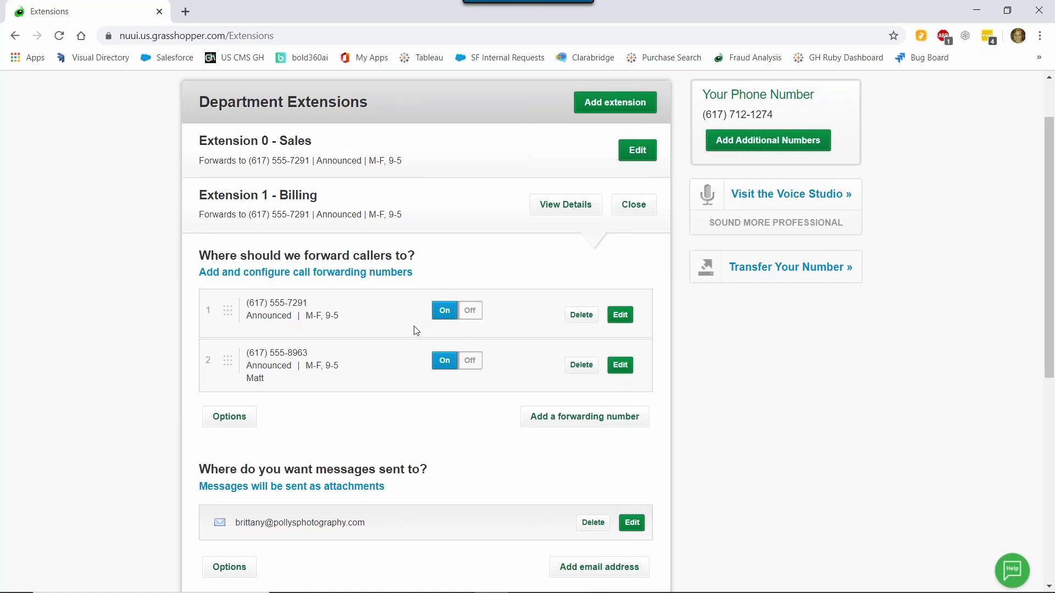
scroll(497, 398, "down", 3)
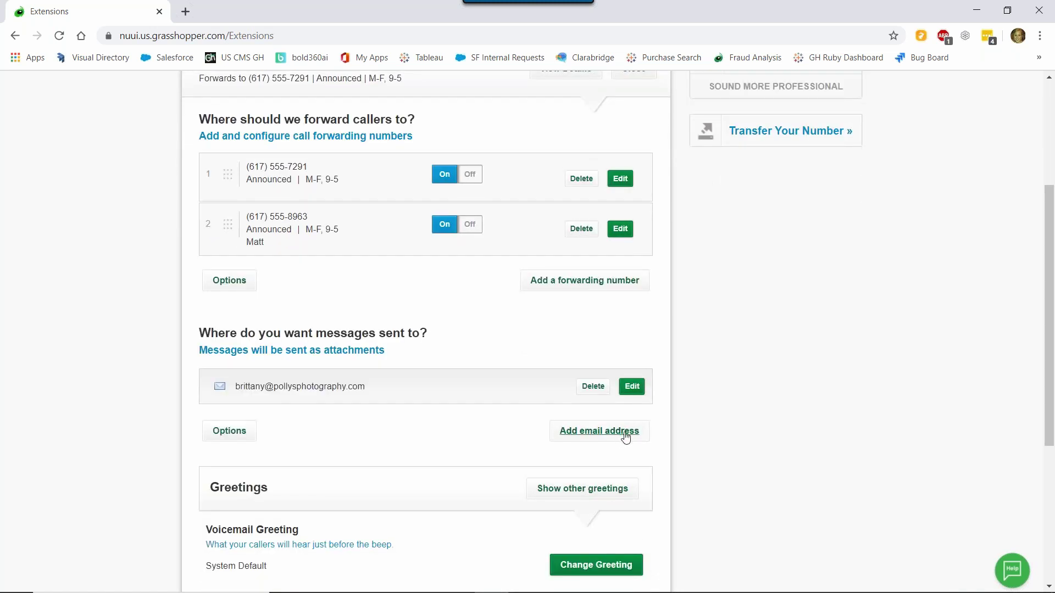
- Enter the second notification email address and add it alongside the original one
left_click(628, 433)
left_click(406, 456)
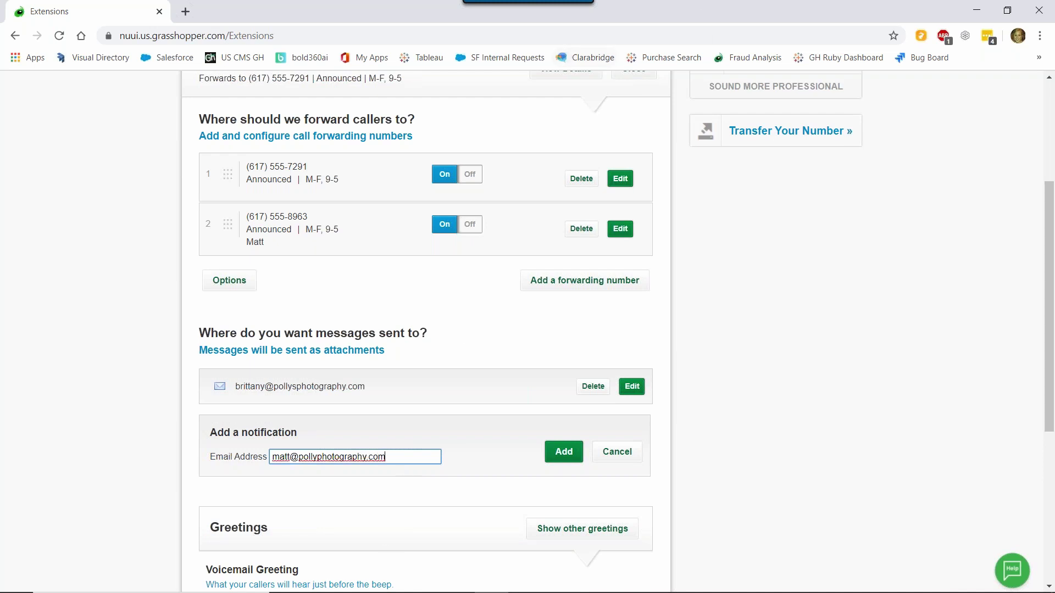
left_click(563, 451)
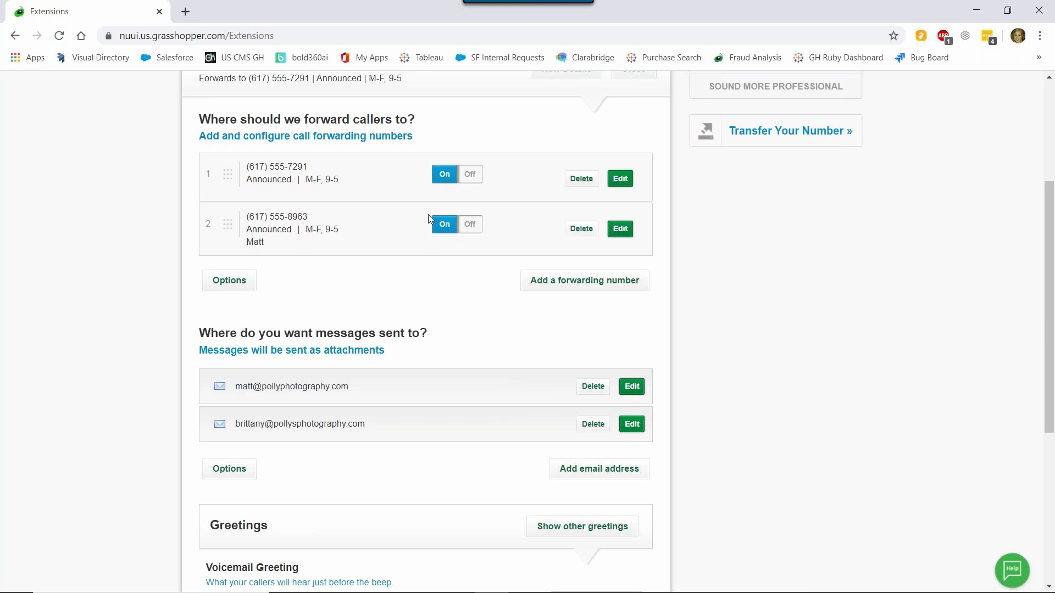
- Record a new Billing voicemail greeting with the computer microphone and keep the recording
scroll(413, 334, "down", 1)
scroll(414, 334, "down", 2)
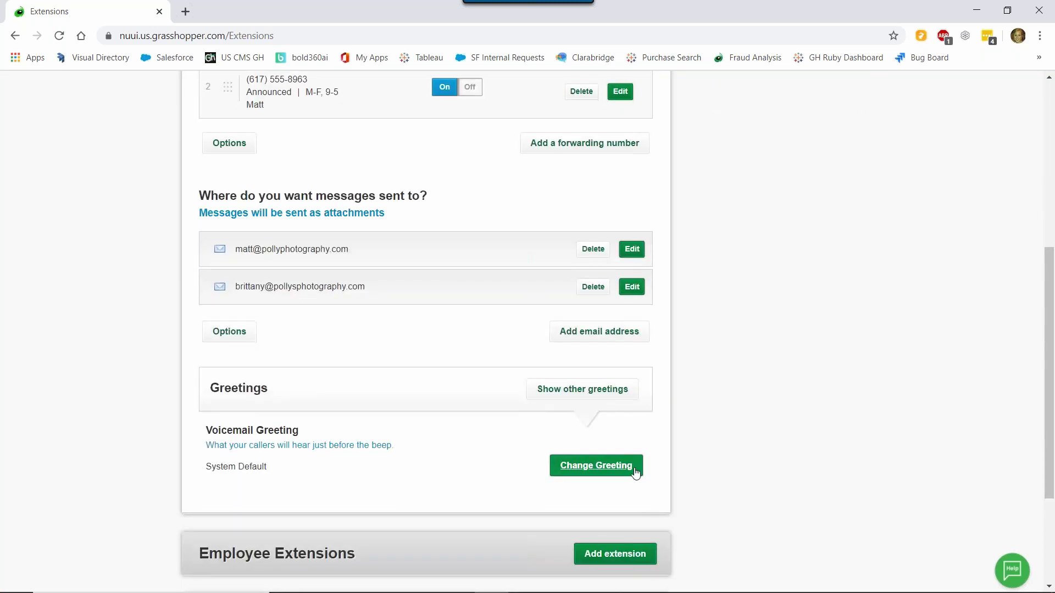
left_click(629, 467)
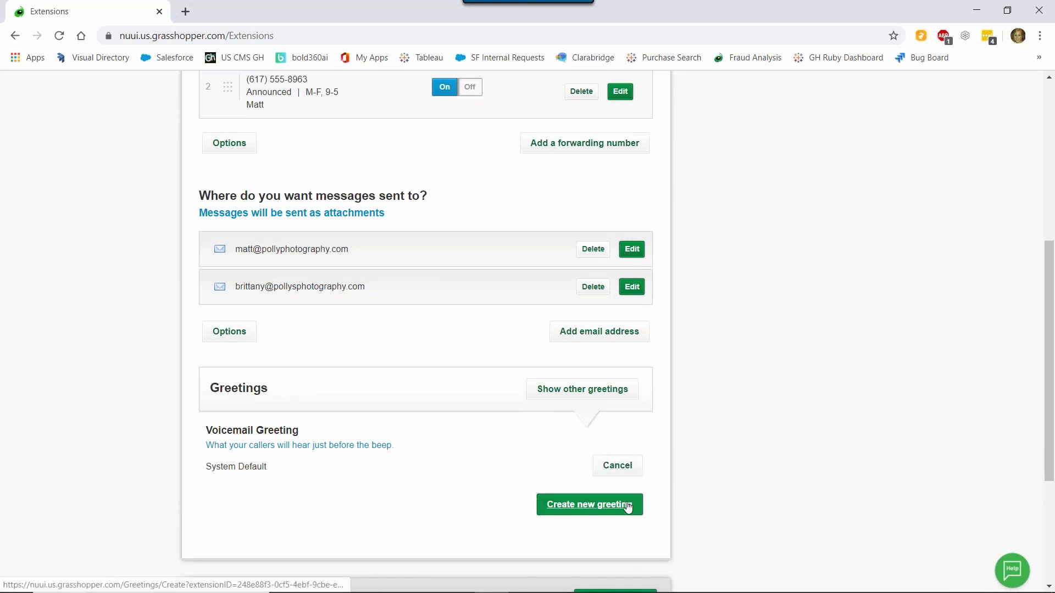
left_click(628, 506)
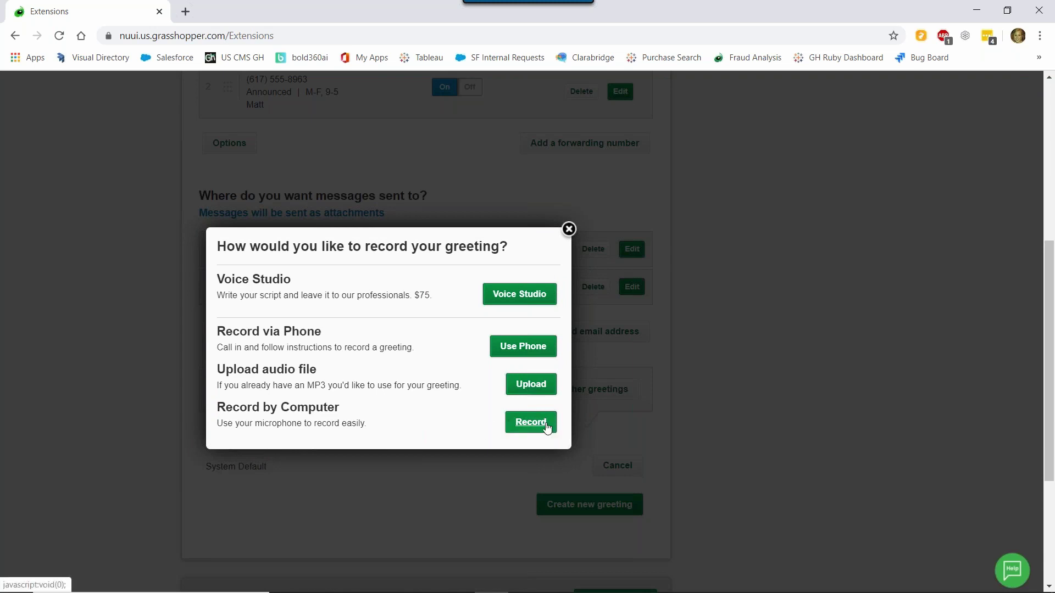
left_click(546, 428)
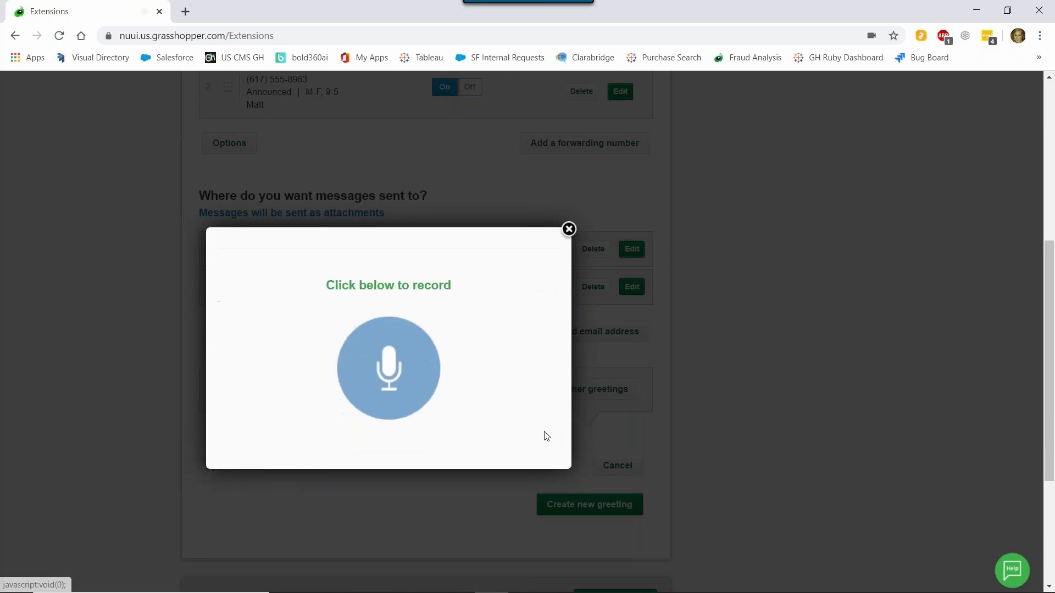
left_click(397, 355)
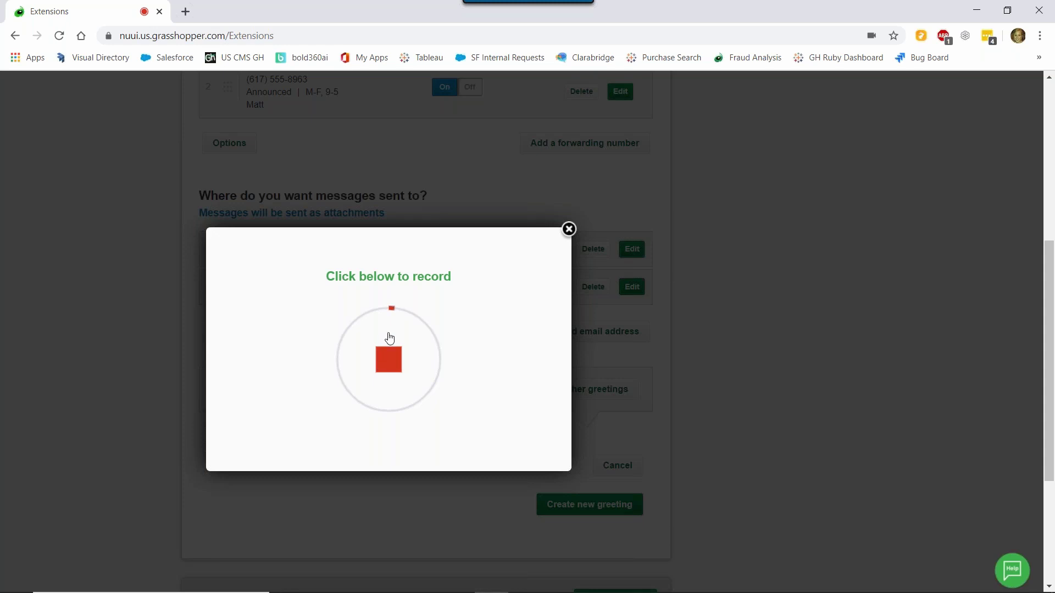
left_click(389, 343)
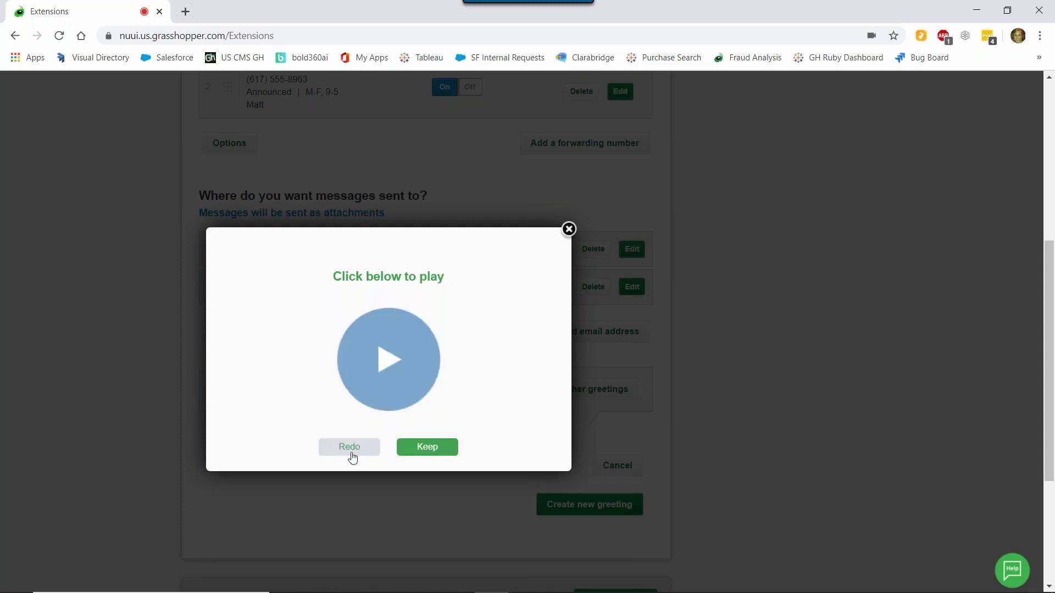
left_click(442, 448)
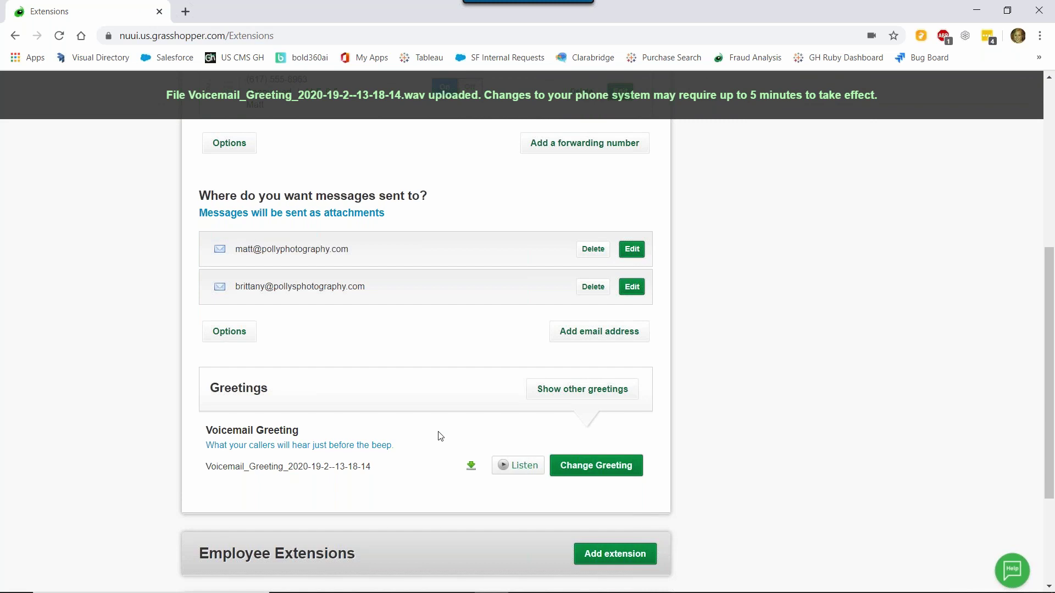
- Collapse Extension 1 - Billing so it shows as Announced, M-F, 9-5 beneath Sales
scroll(573, 437, "up", 3)
scroll(573, 429, "up", 4)
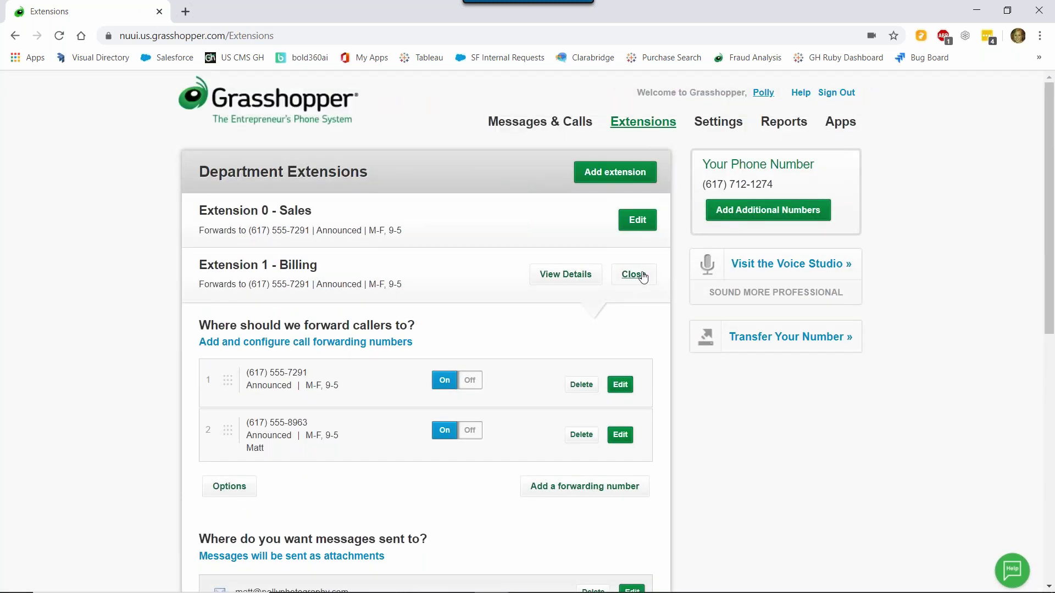
left_click(639, 277)
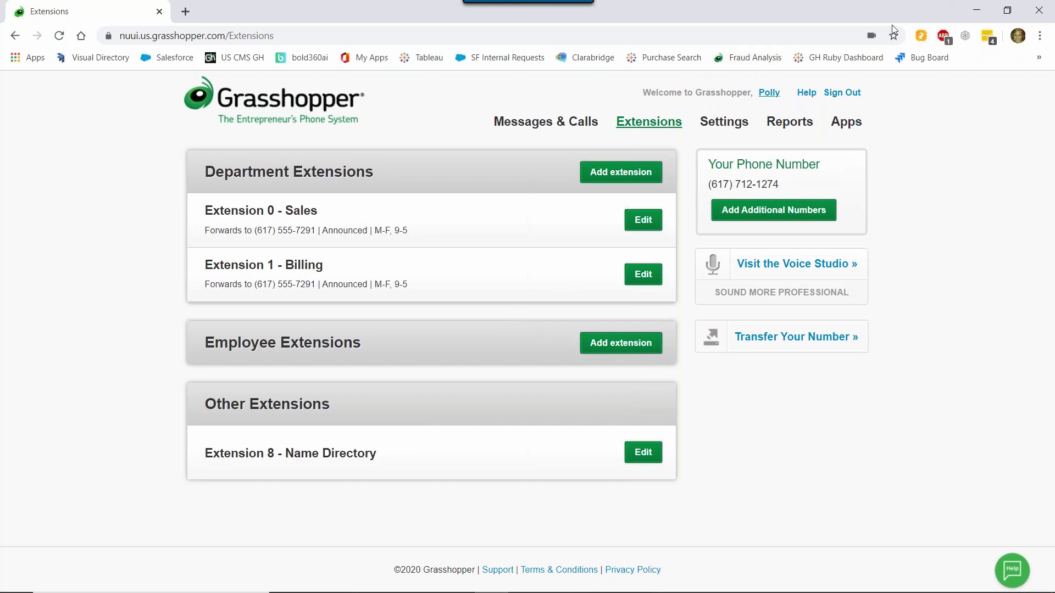
- In Settings > Main Greetings, start a new greeting to replace MainGreeting's SystemDefault
left_click(734, 125)
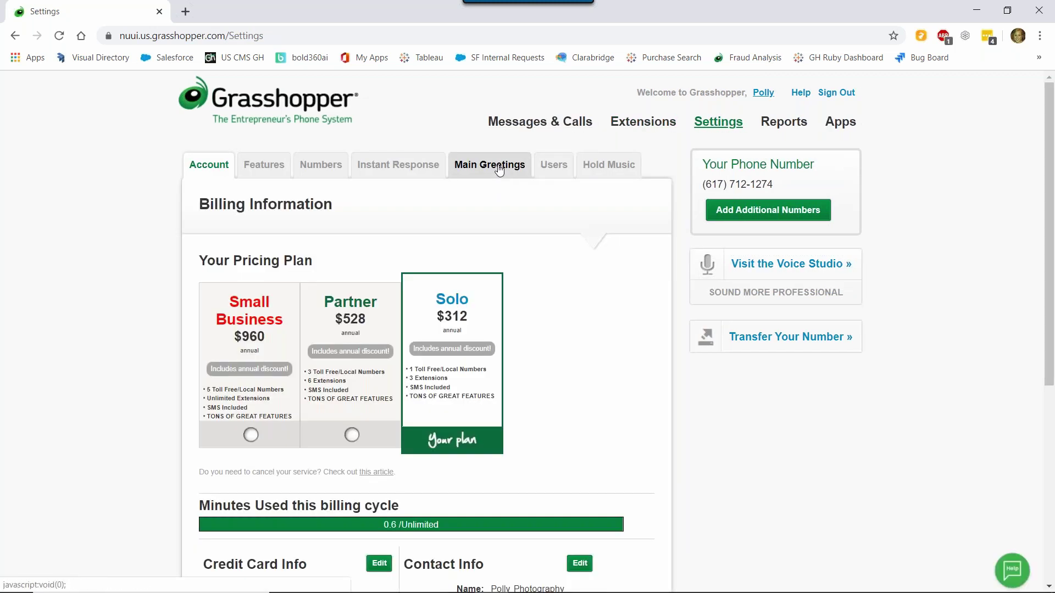
left_click(499, 169)
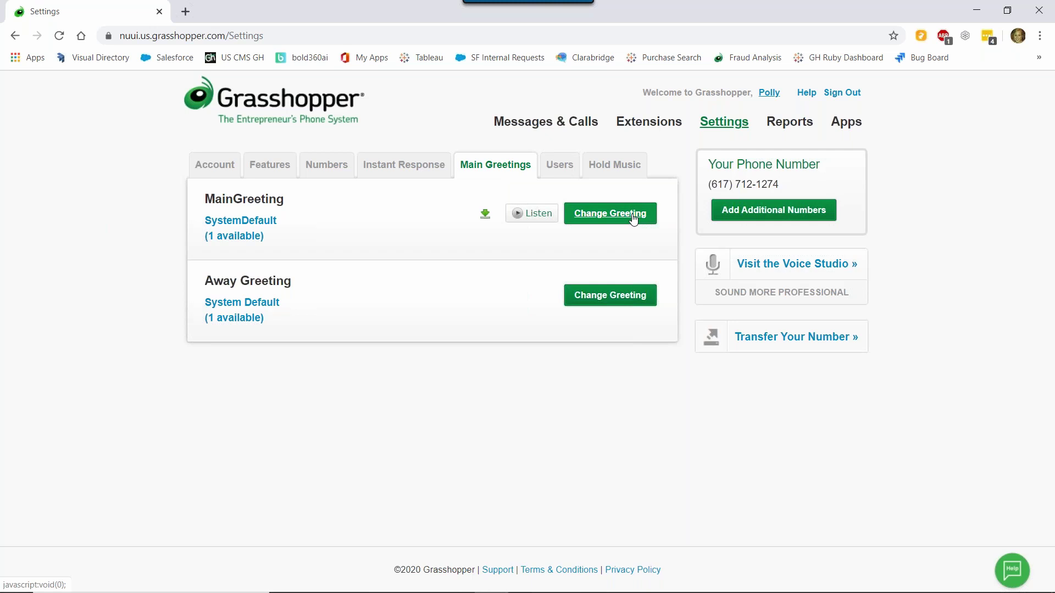
left_click(634, 217)
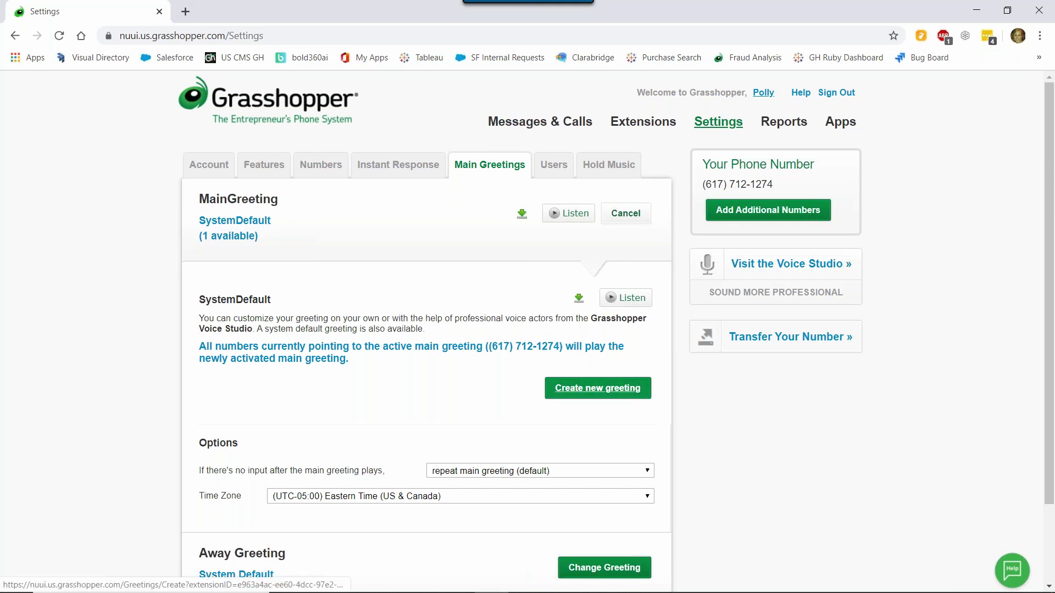
left_click(598, 388)
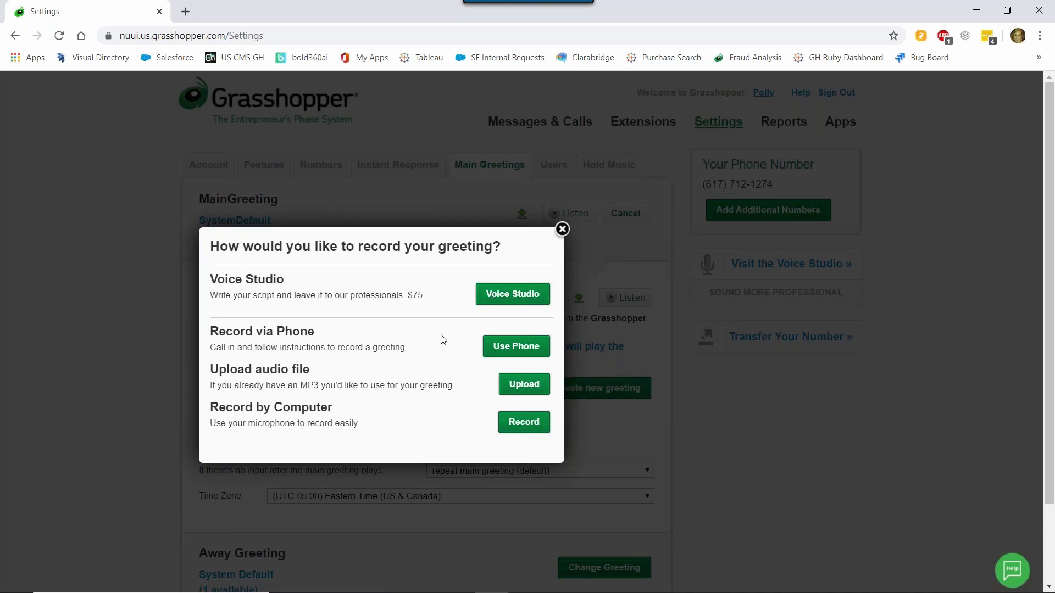
- Upload PollyPhotography-MainGreeting.mp3 as the new main greeting
left_click(531, 384)
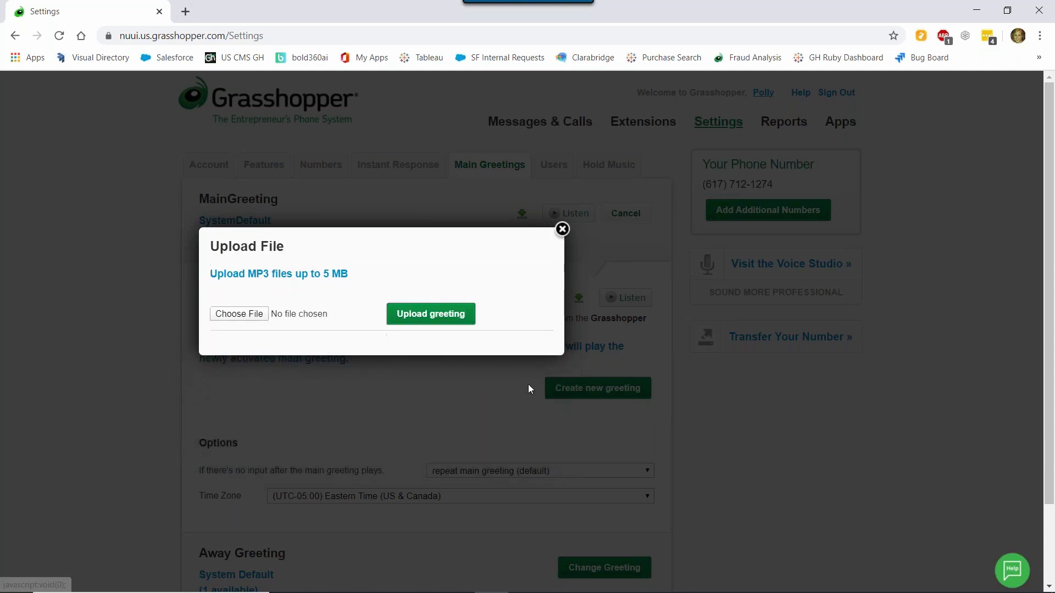
left_click(240, 316)
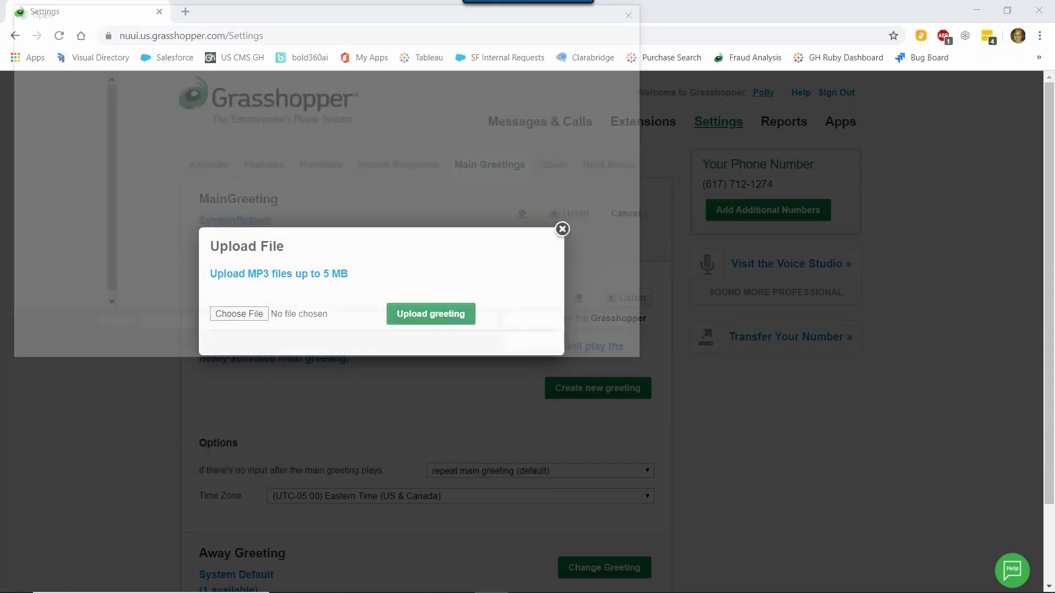
left_click(207, 103)
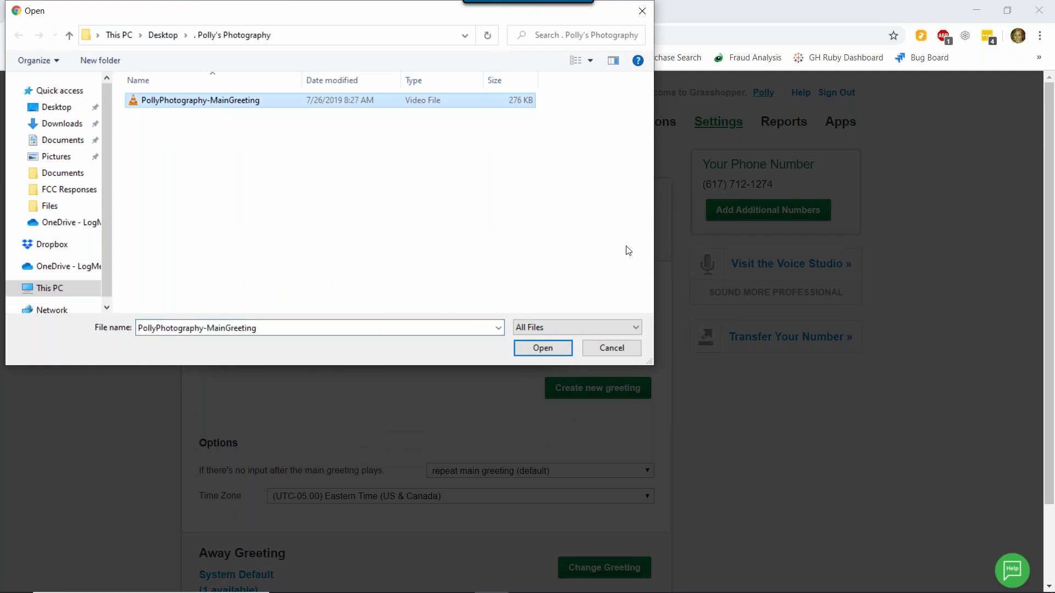
left_click(542, 349)
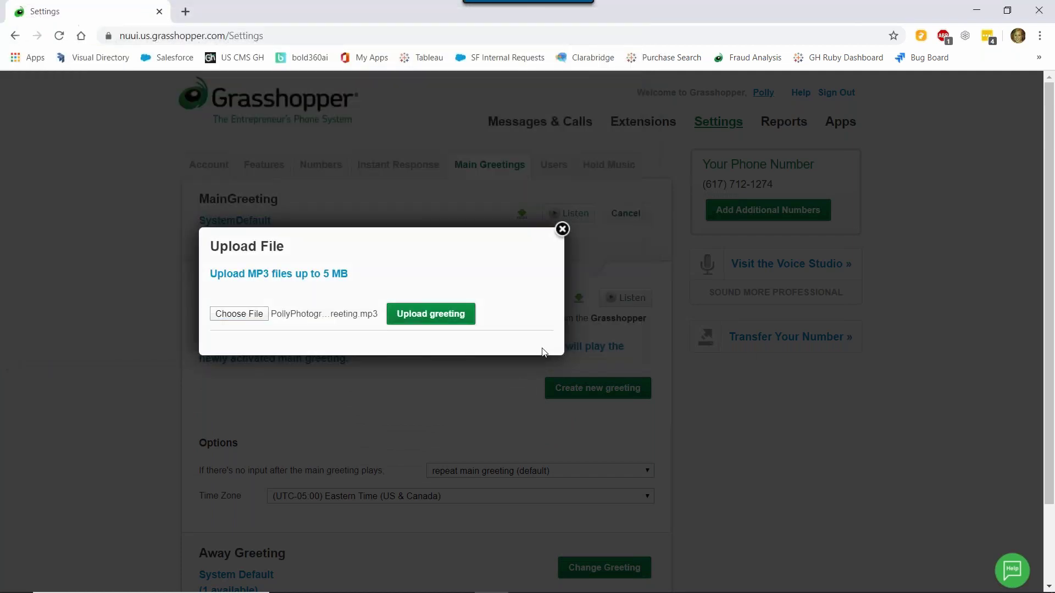
left_click(436, 320)
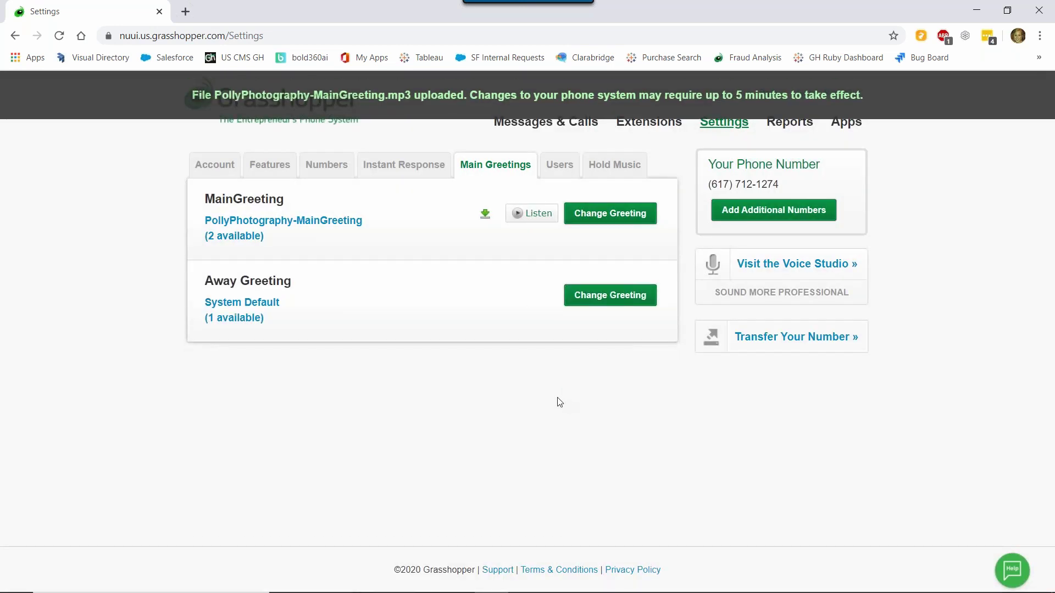